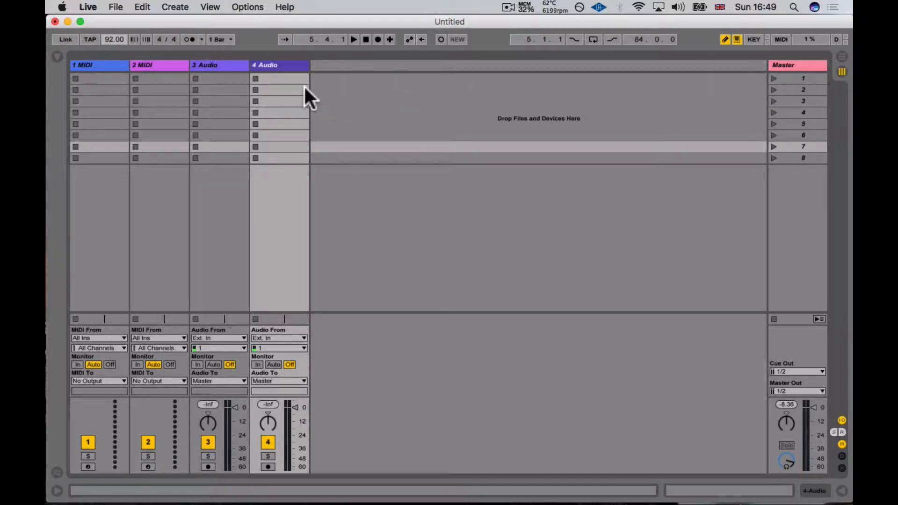
Make sure Auto-Warp Long Samples is set to Off in the Record/Warp/Launch preferences
click(91, 5)
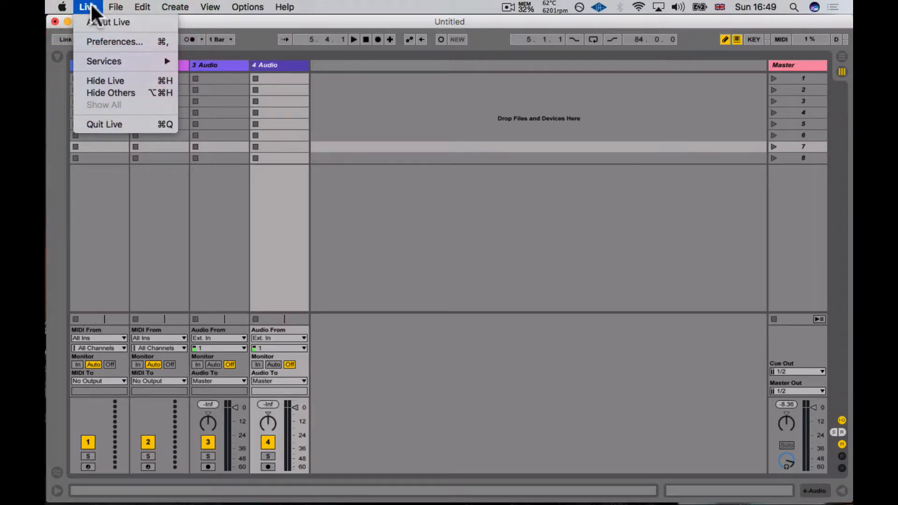
click(115, 43)
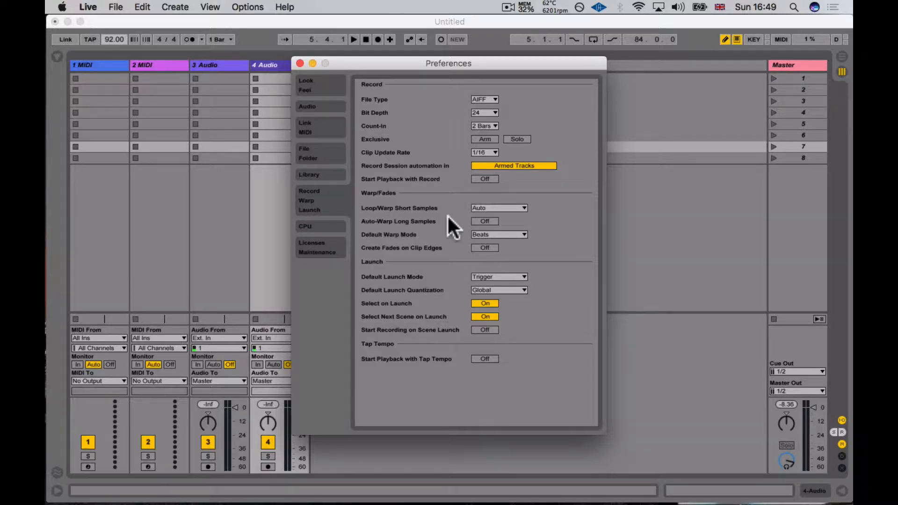
click(486, 219)
click(484, 221)
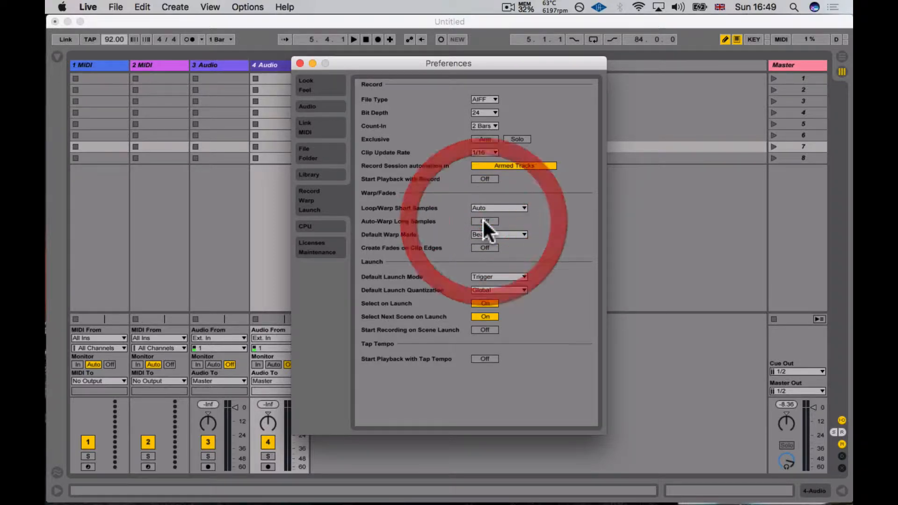
click(300, 63)
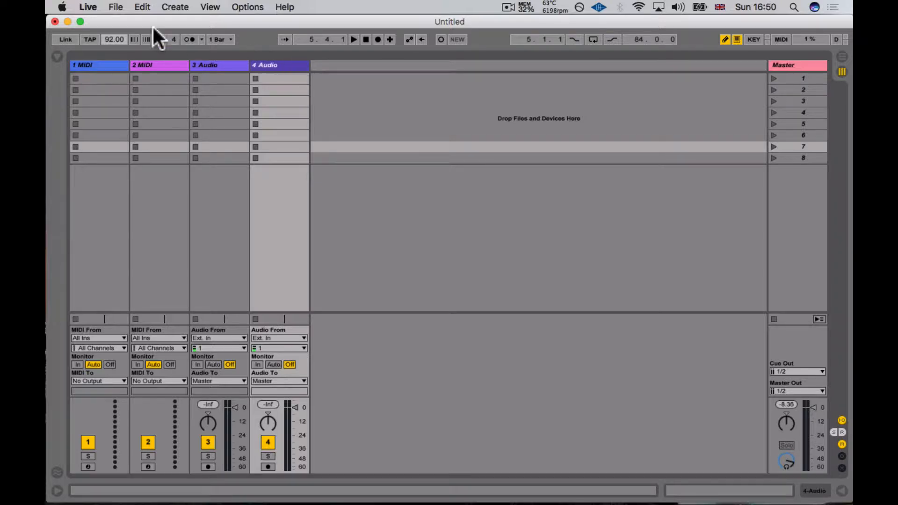
Show the browser, add the "Ableton stems performance" desktop folder to Places and list its contents
click(56, 56)
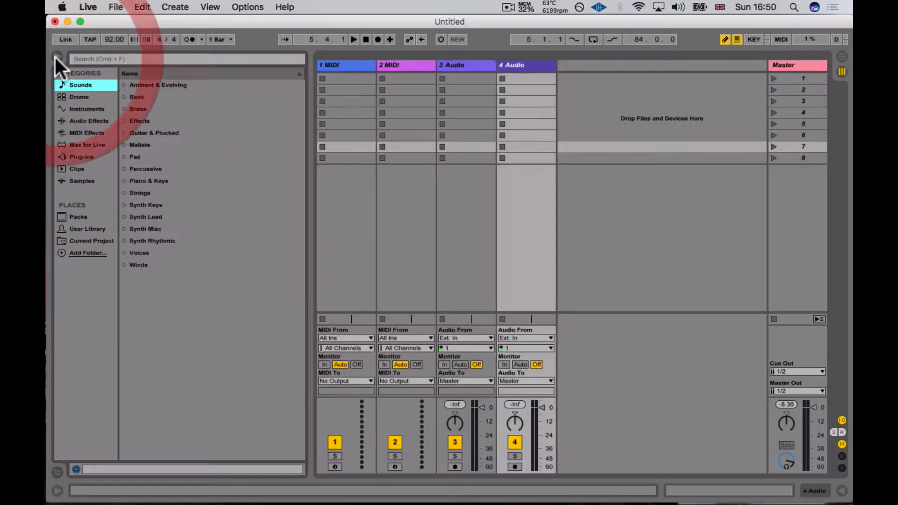
click(58, 56)
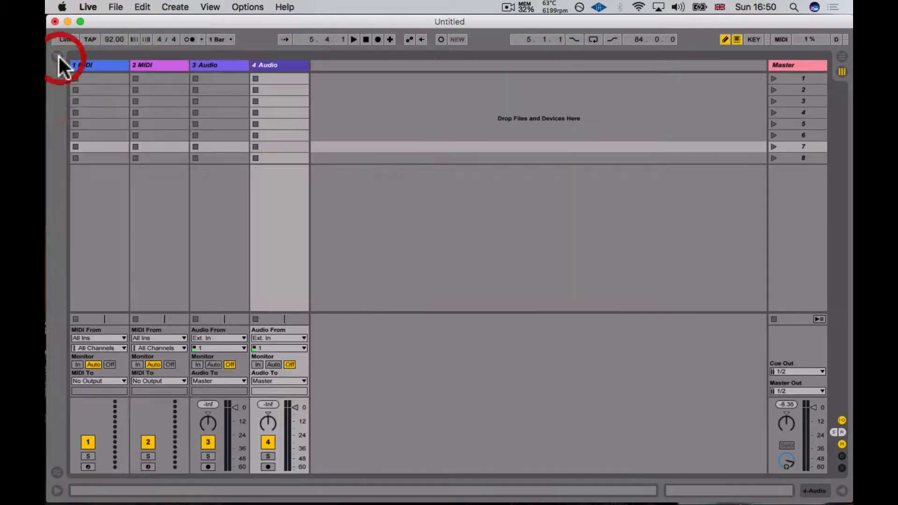
click(58, 57)
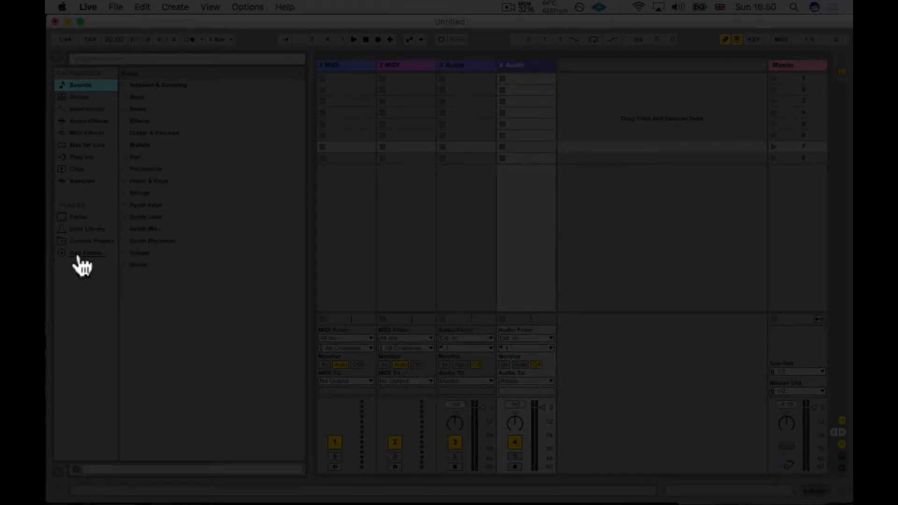
click(79, 253)
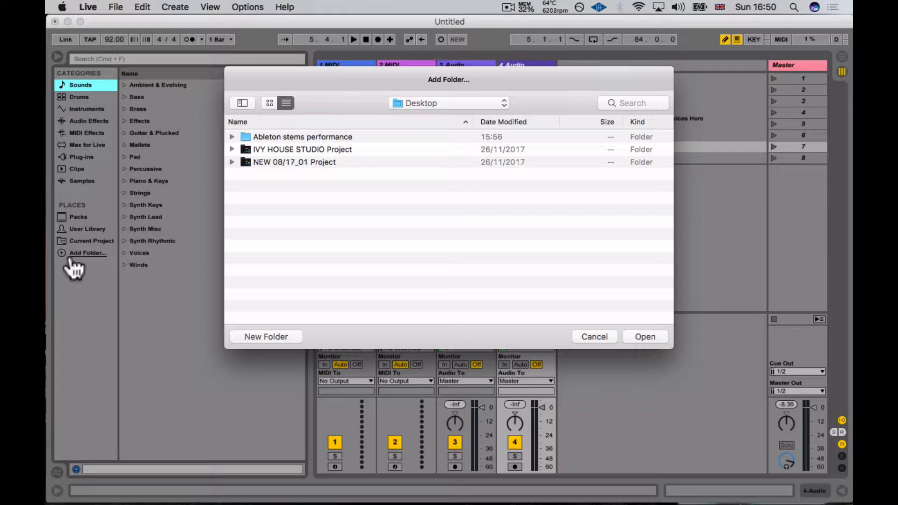
click(274, 133)
click(645, 337)
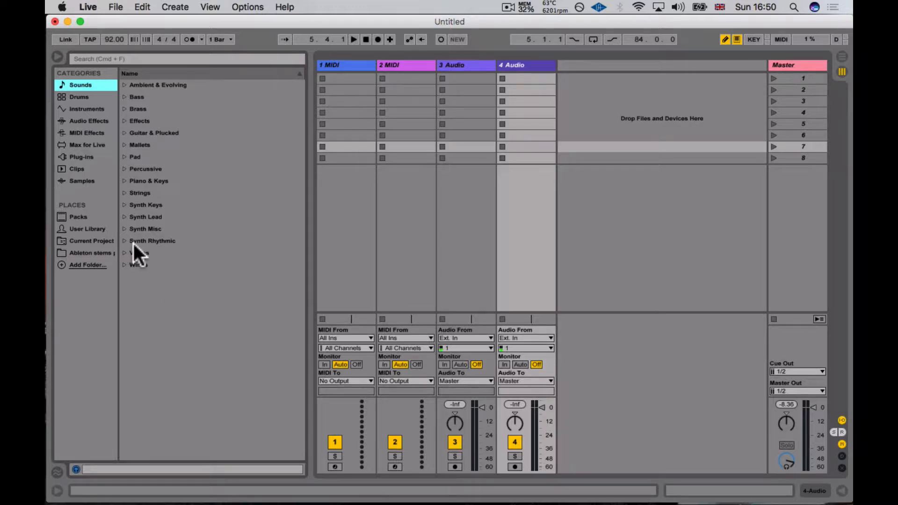
click(95, 253)
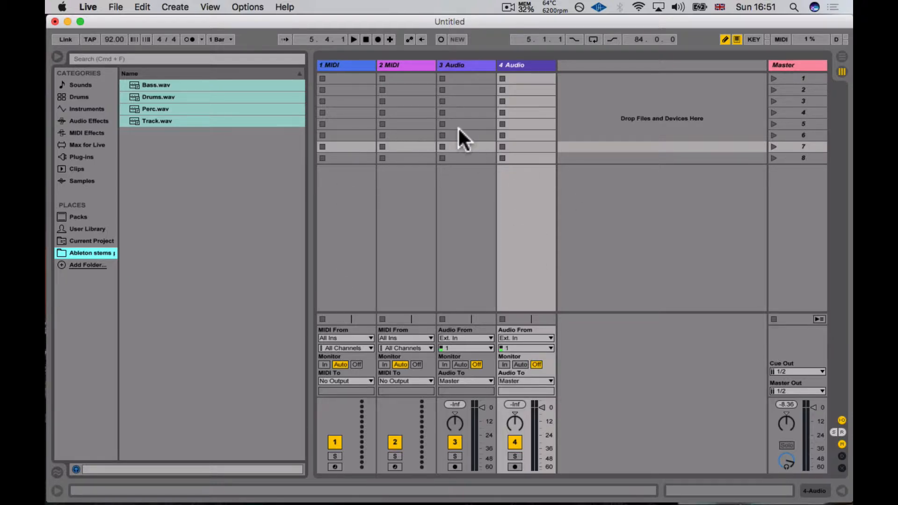
Switch to Arrangement View and delete the two MIDI tracks
click(842, 55)
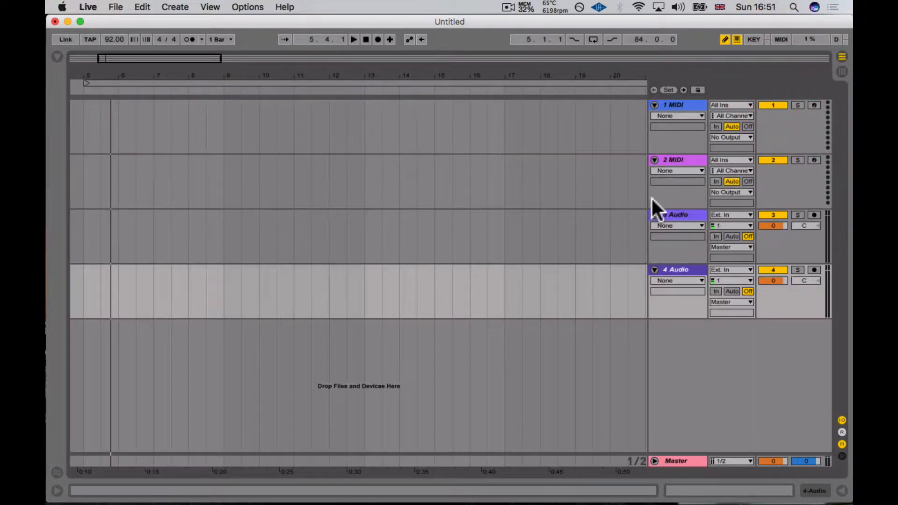
click(678, 157)
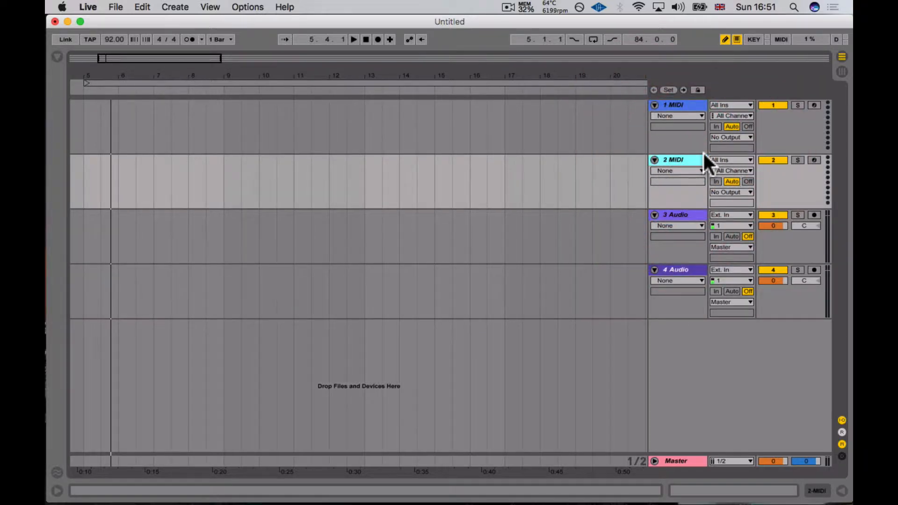
key(Delete)
click(680, 102)
key(Delete)
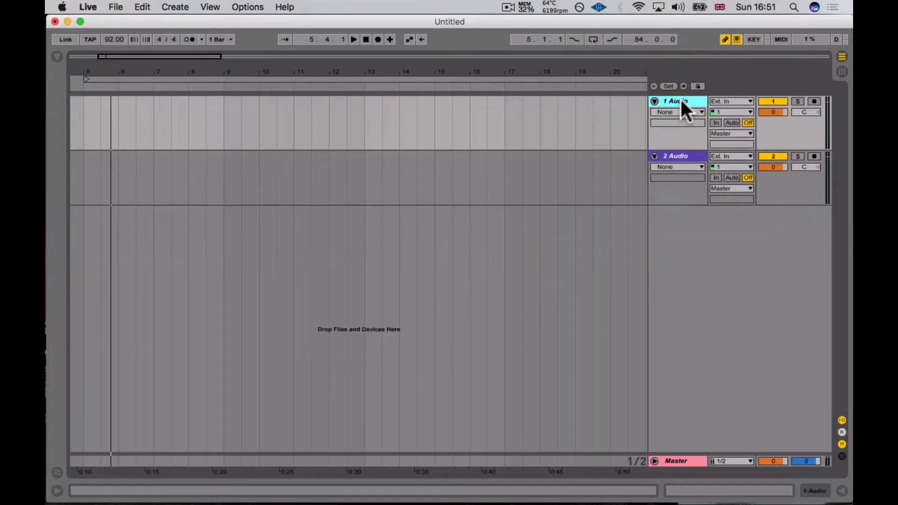
Place Bass.wav, Drums.wav, Perc.wav and Track.wav together on separate tracks at bar 5, starting from the second audio track
click(56, 56)
click(169, 118)
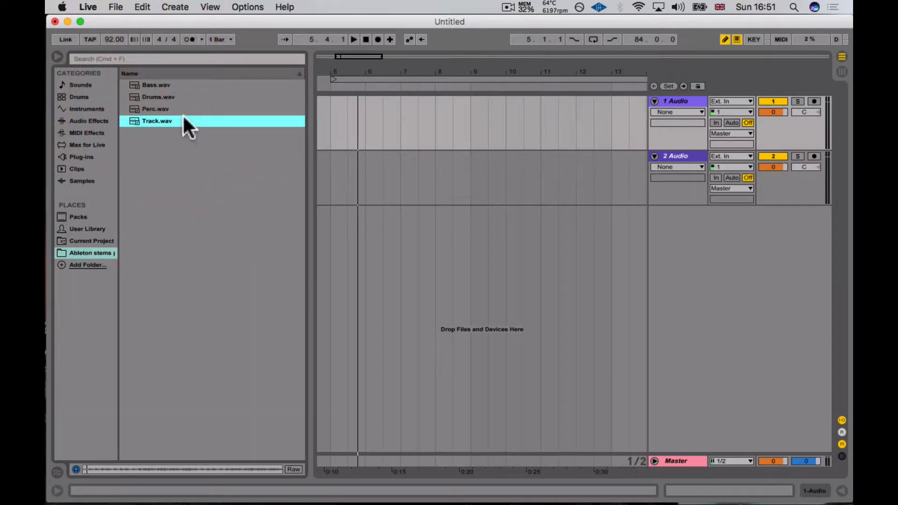
click(159, 84)
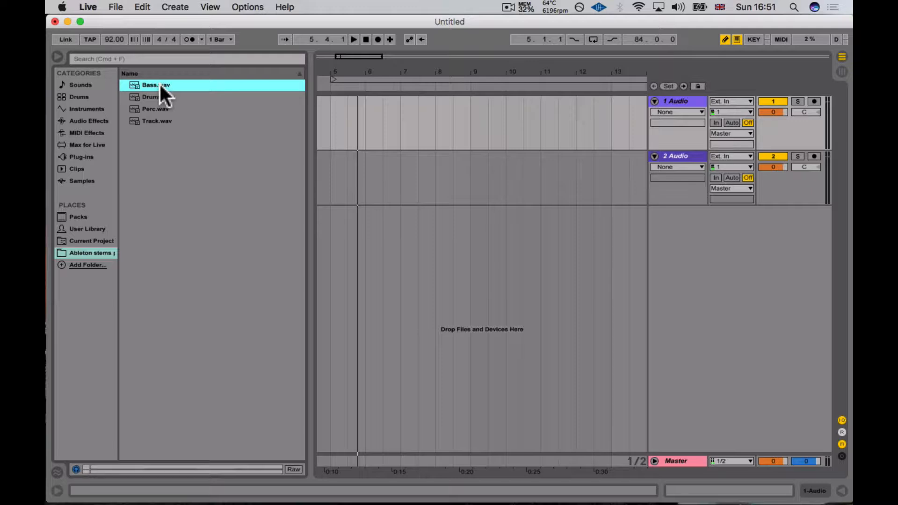
shift+click(159, 122)
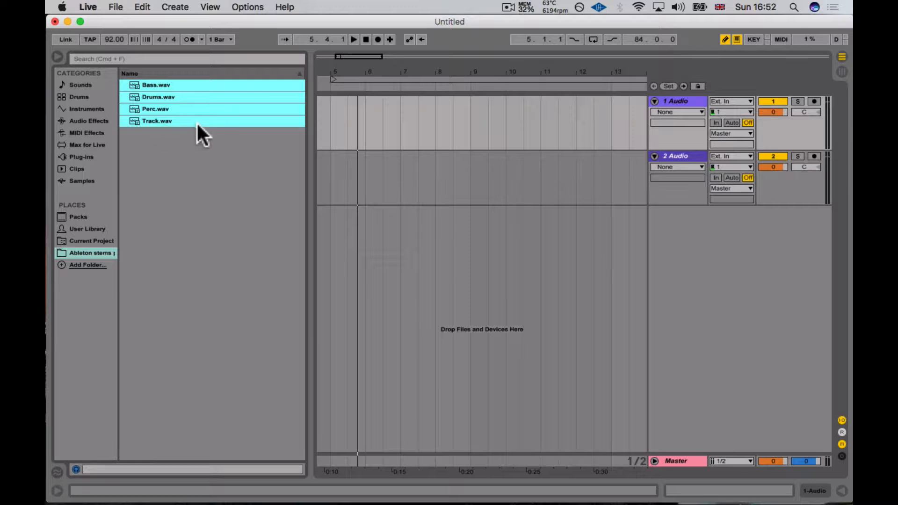
drag(197, 121, 346, 162)
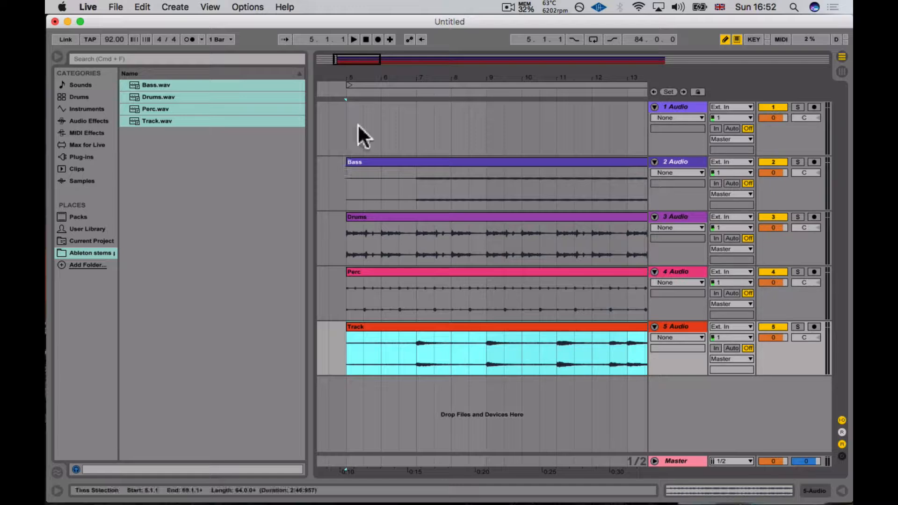
Delete the empty first audio track and hide the browser
click(682, 104)
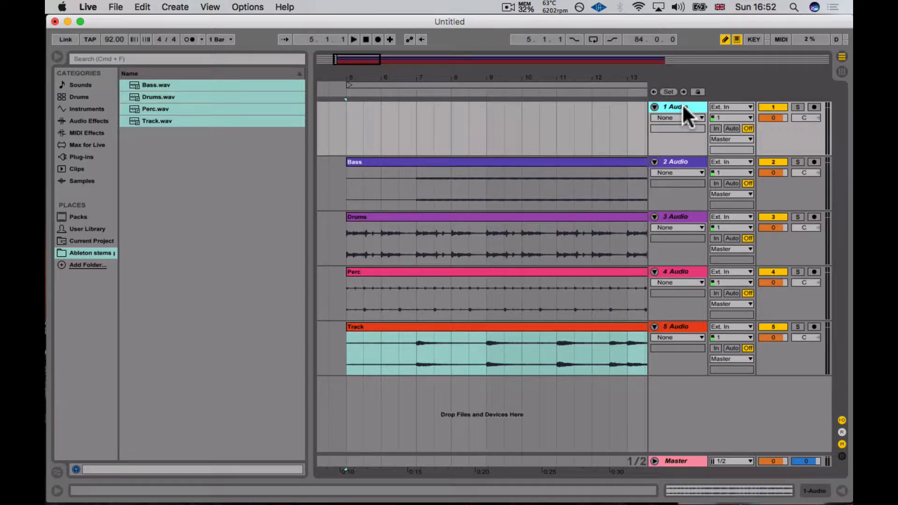
key(Delete)
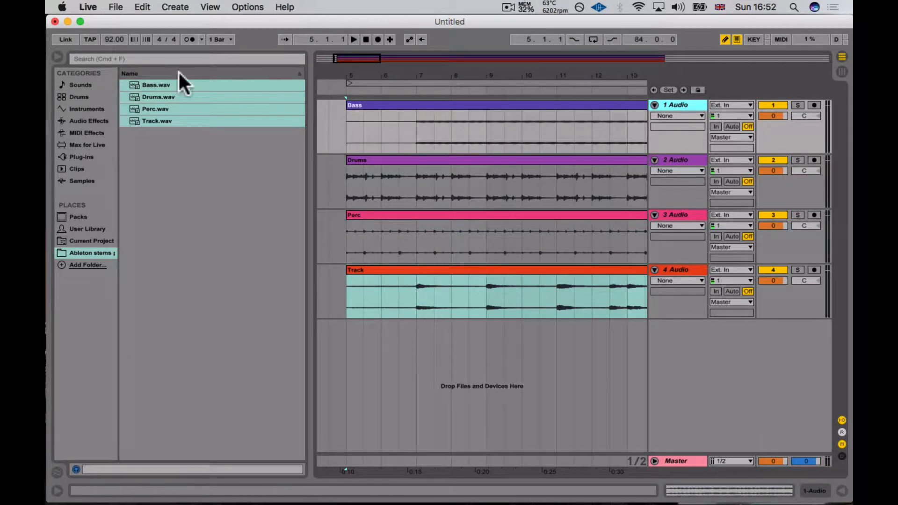
click(55, 57)
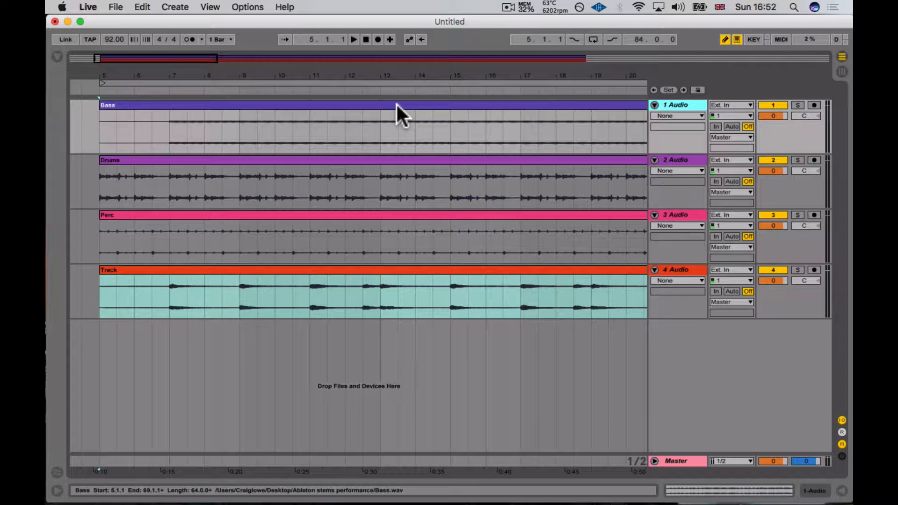
Examine the full length of the four stem clips across the arrangement timeline
click(363, 74)
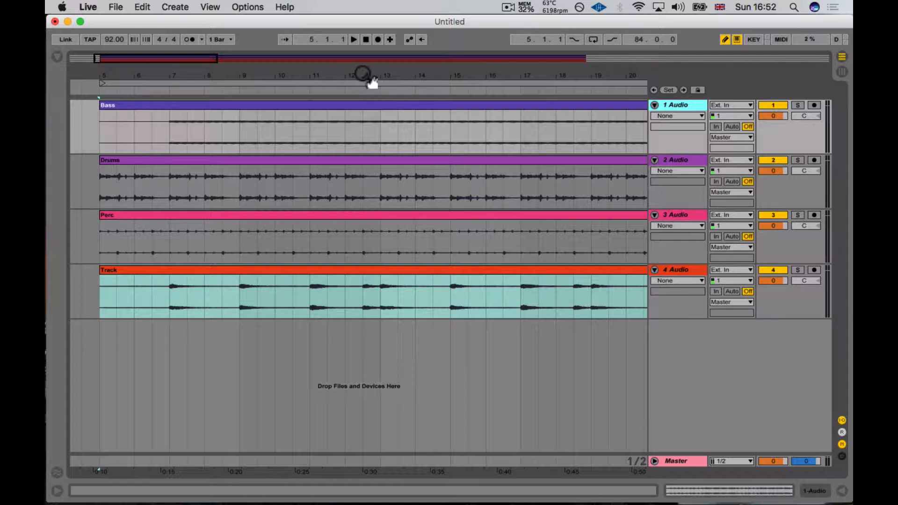
click(368, 159)
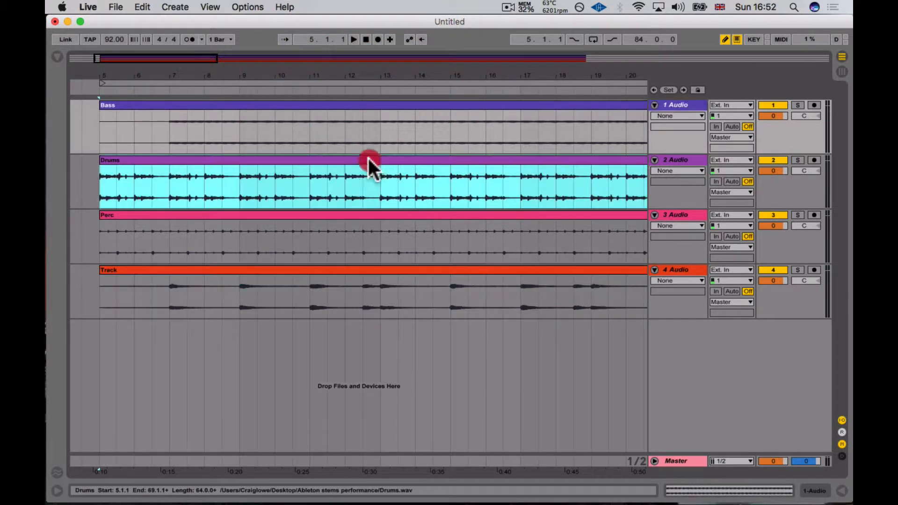
key(minus)
key(minus)
key(minus)
key(minus)
key(minus)
key(minus)
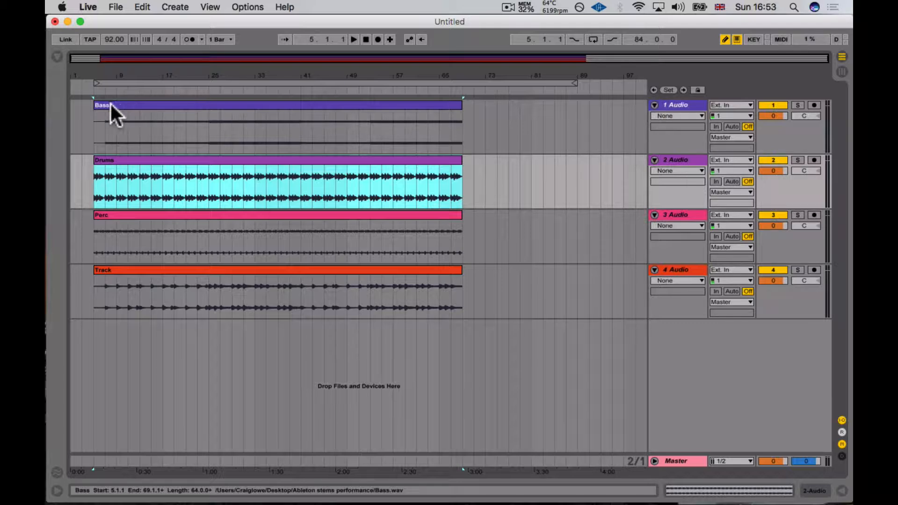
Rename the first track as Bass and the second track as Drums
click(686, 101)
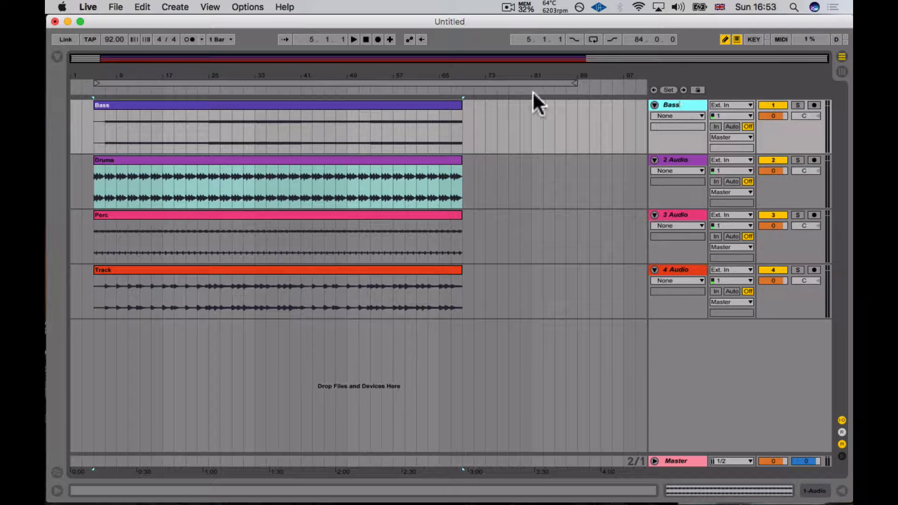
click(683, 157)
key(super+r)
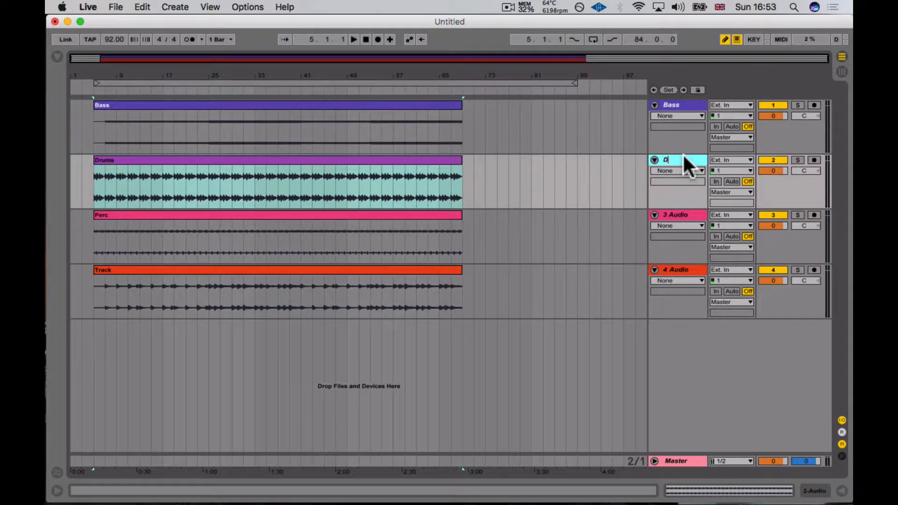
text(Drums)
key(Return)
Rename the third track as Perc and the fourth track as Track
click(675, 215)
key(super+r)
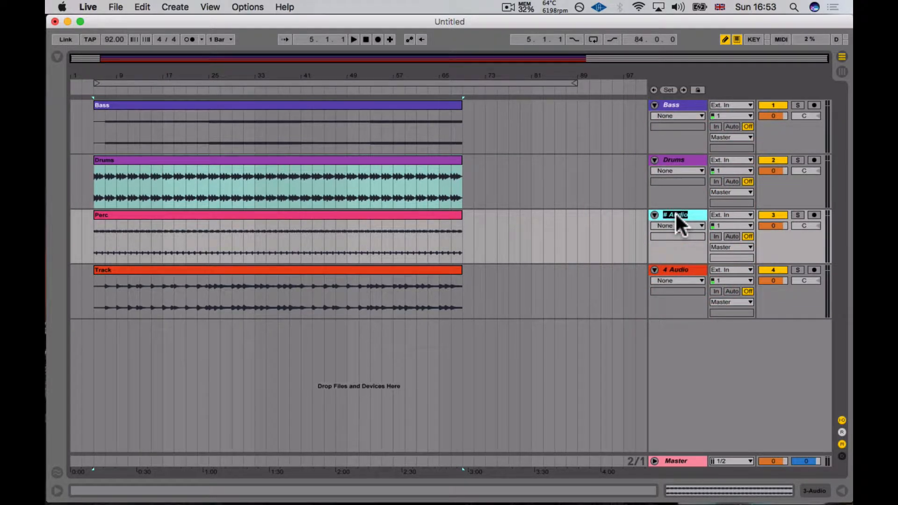
click(675, 265)
key(super+r)
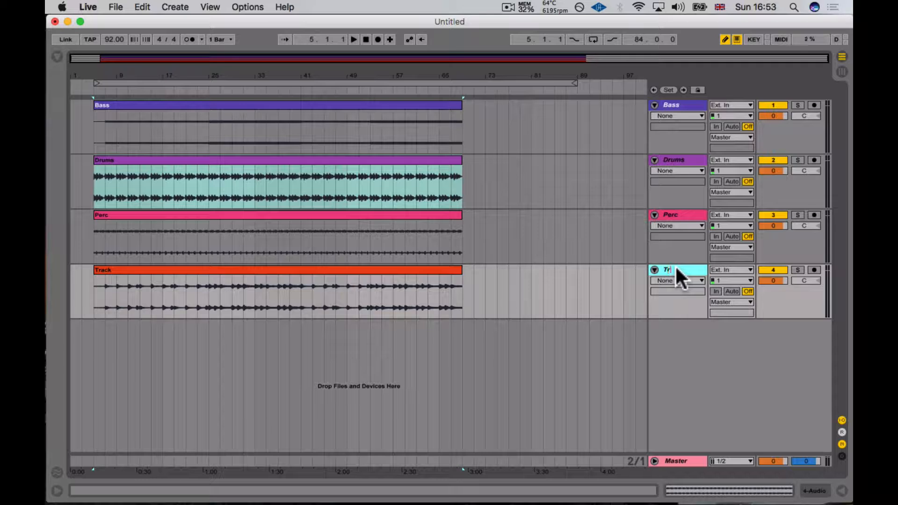
click(613, 277)
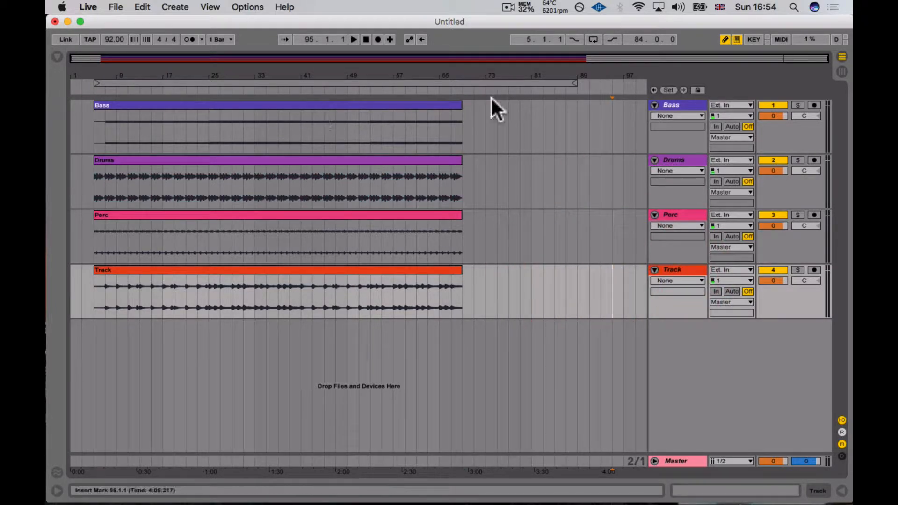
Colour both the Bass track and its clip bright magenta
click(690, 103)
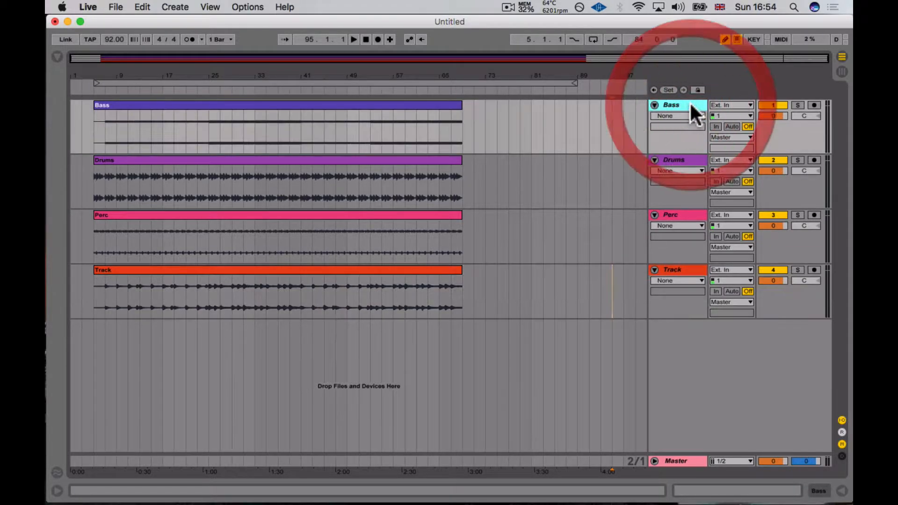
right_click(690, 104)
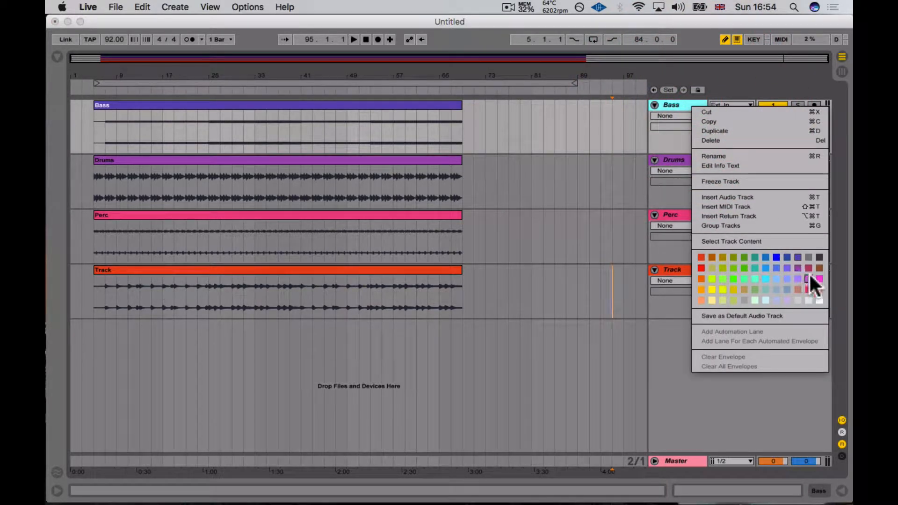
click(821, 278)
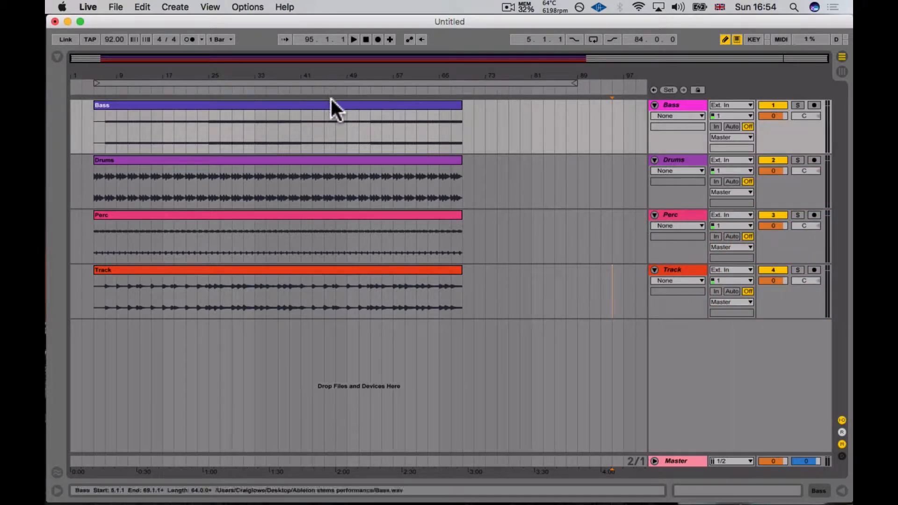
click(330, 99)
right_click(331, 99)
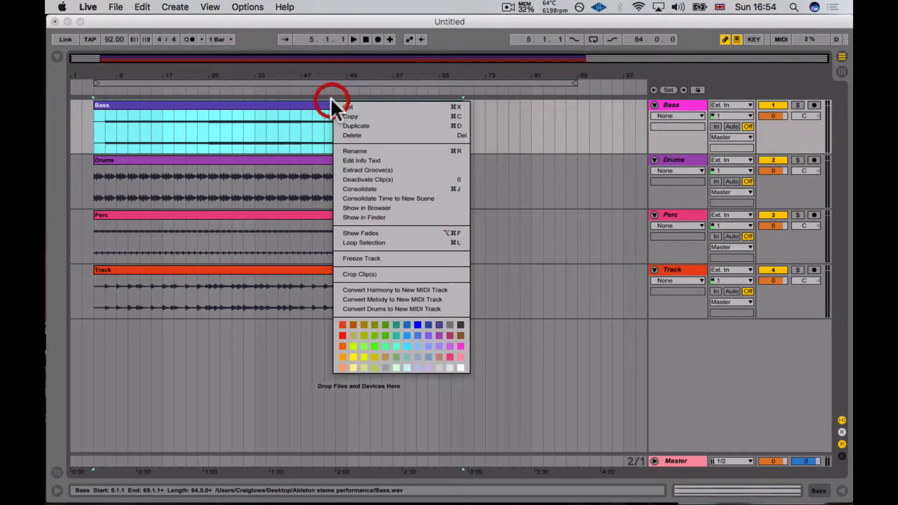
click(460, 346)
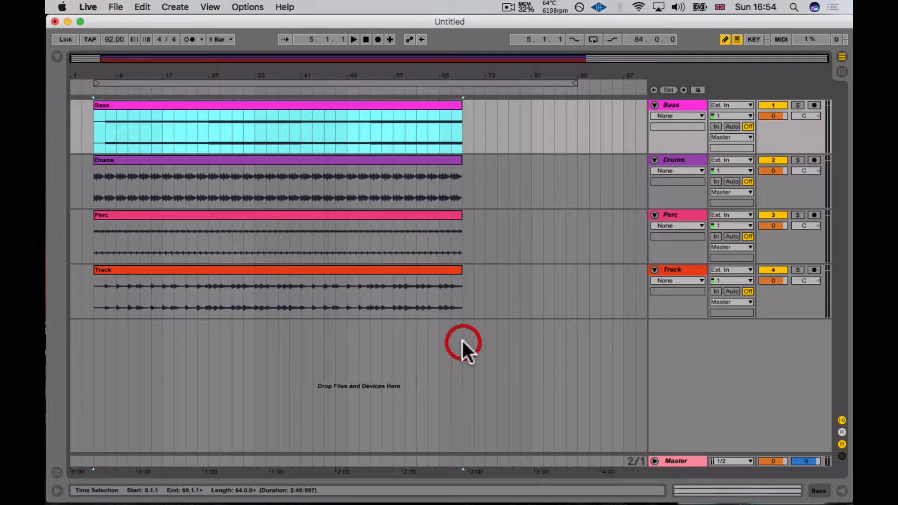
Colour the Drums clip bright blue
double_click(403, 159)
right_click(403, 159)
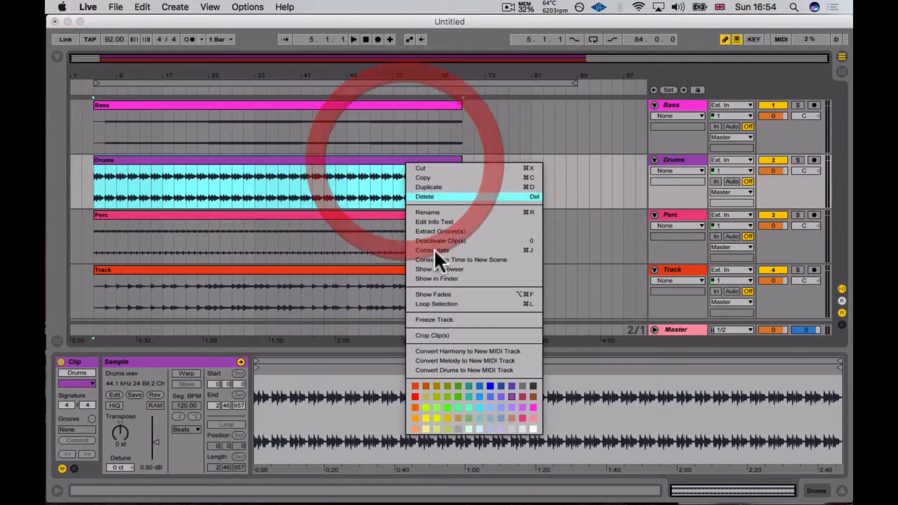
click(490, 385)
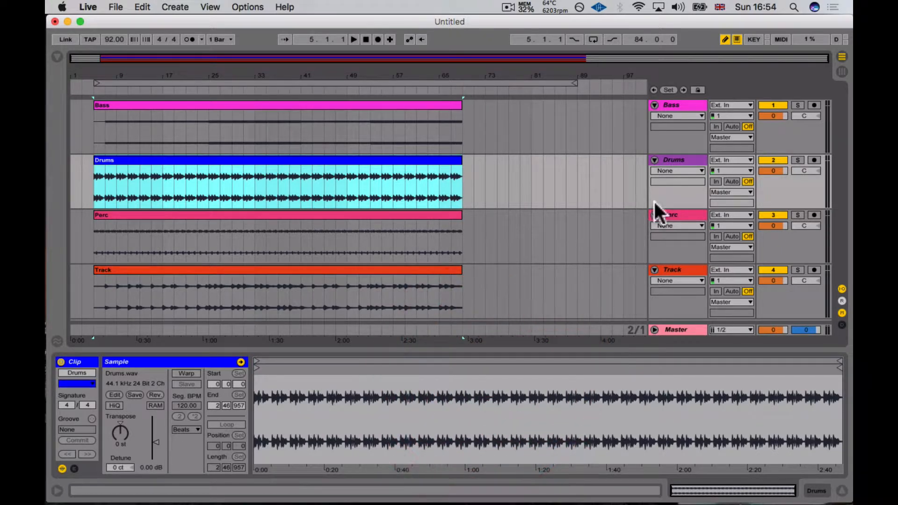
Colour the Drums track bright blue to match its clip
right_click(686, 160)
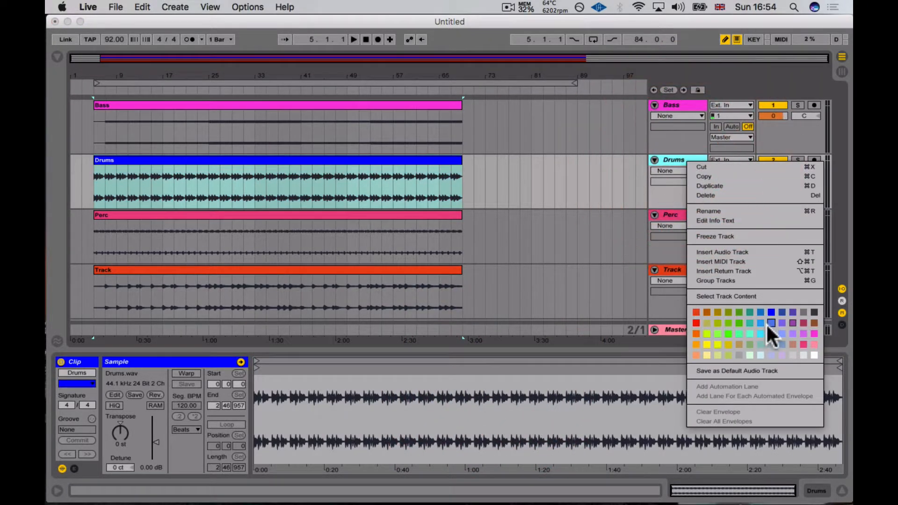
click(772, 311)
Colour both the Perc track and its clip pale yellow
click(678, 215)
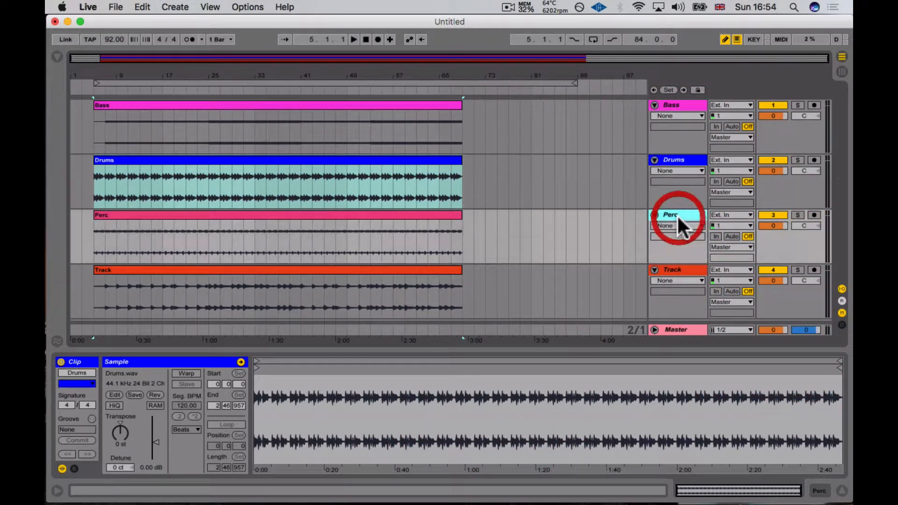
right_click(677, 216)
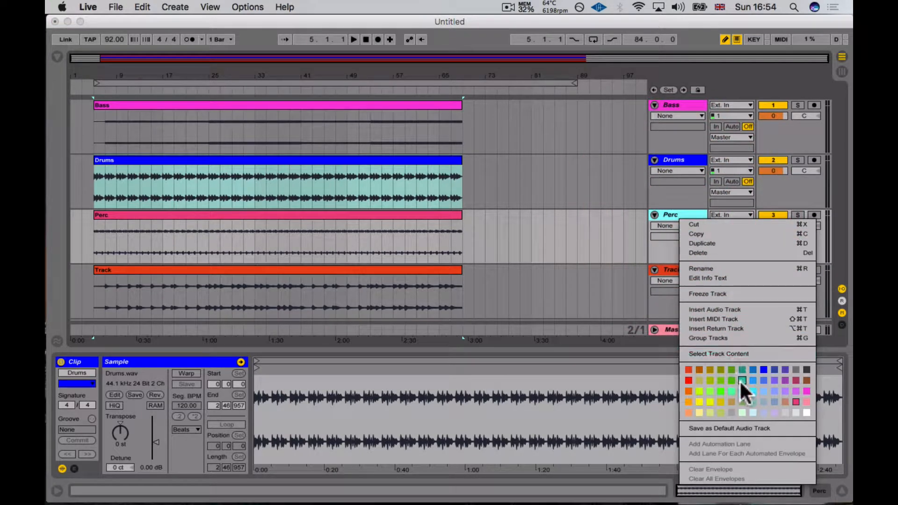
click(700, 409)
click(395, 213)
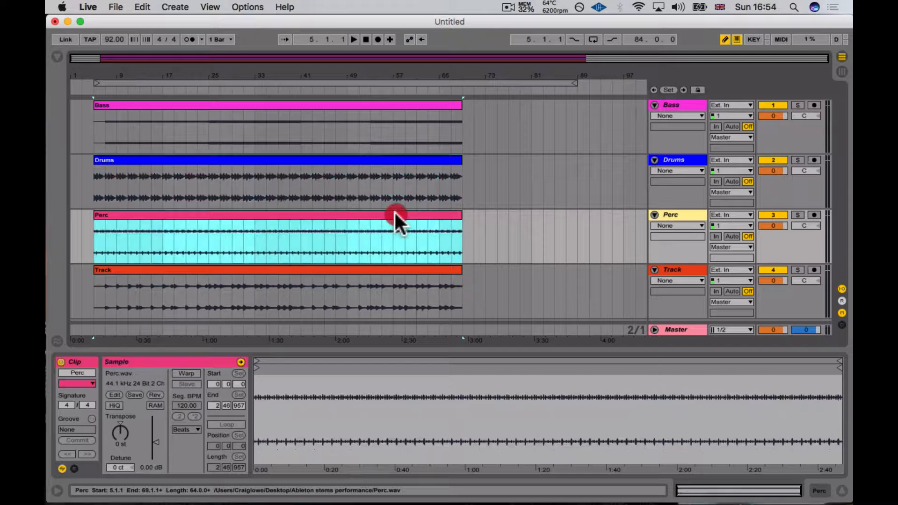
right_click(395, 213)
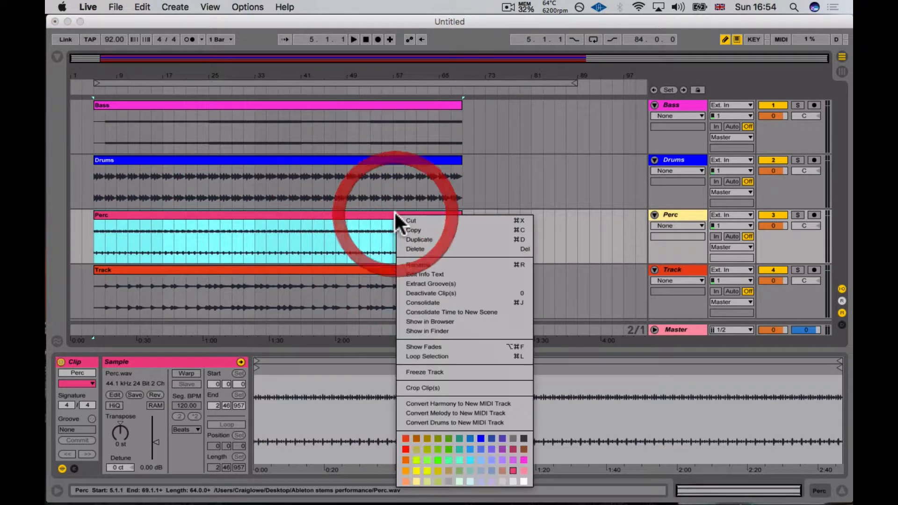
click(417, 470)
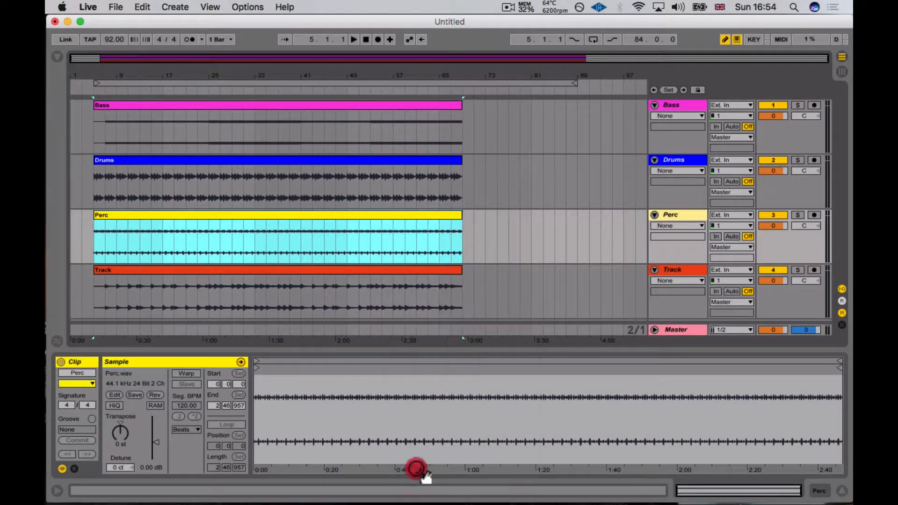
right_click(442, 217)
click(463, 482)
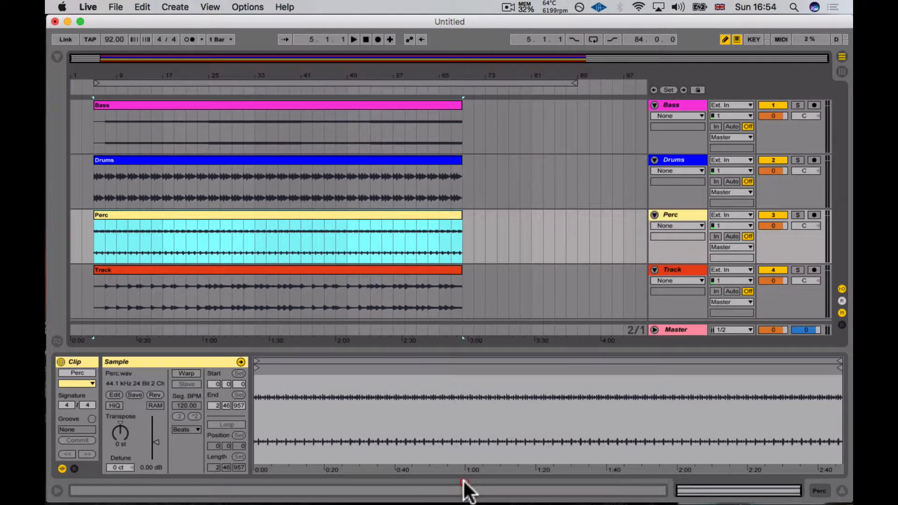
Colour the fourth track, named Track, and its clip turquoise
right_click(679, 269)
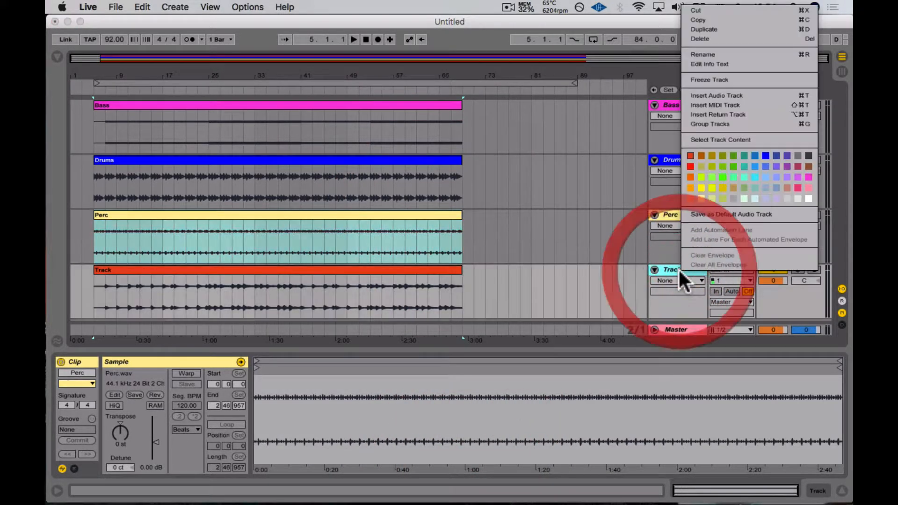
click(742, 174)
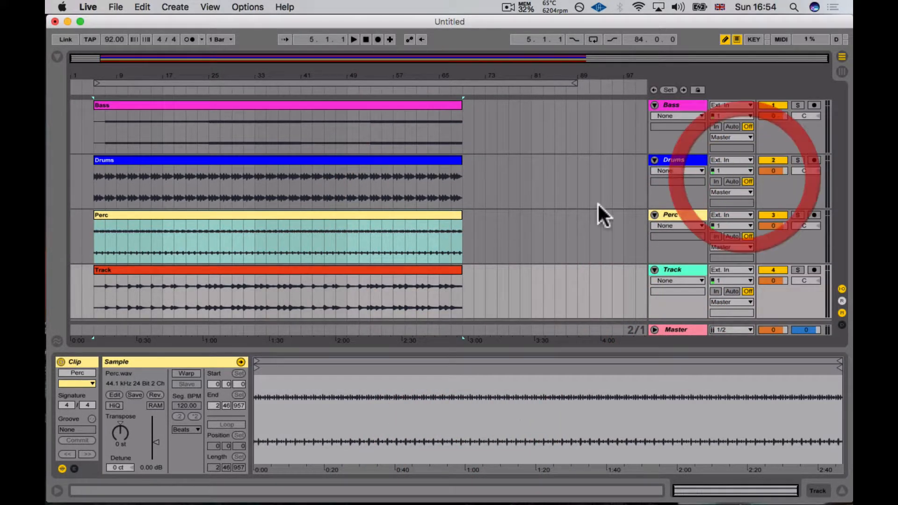
click(426, 270)
right_click(425, 264)
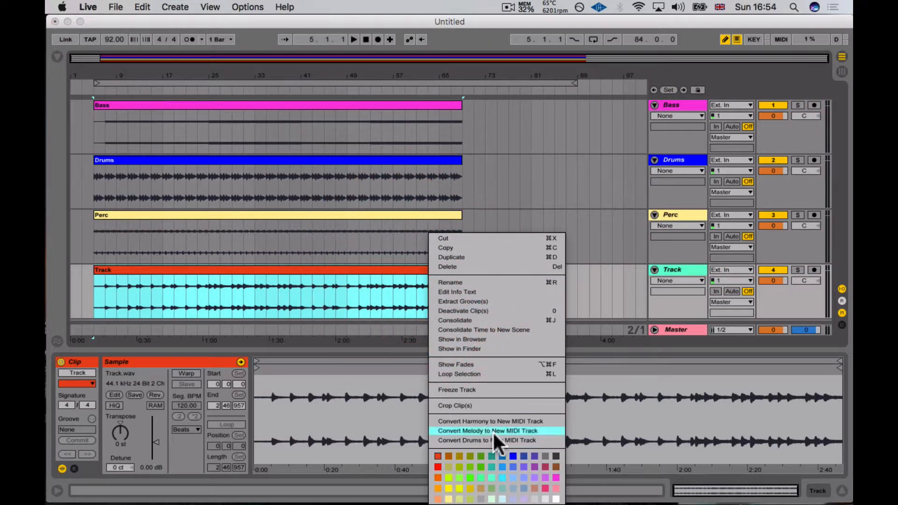
click(492, 473)
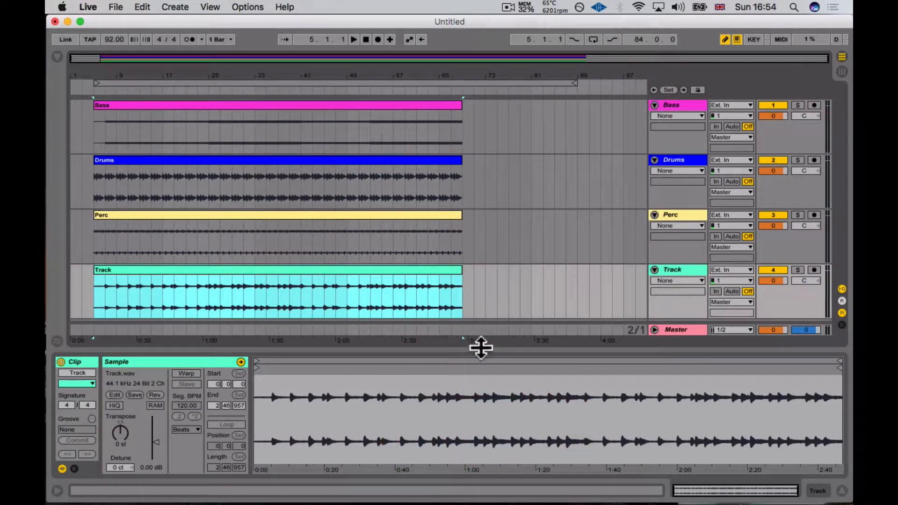
Collapse the clip detail view and briefly play the arrangement from the start of the clips at bar 5
drag(481, 346, 482, 458)
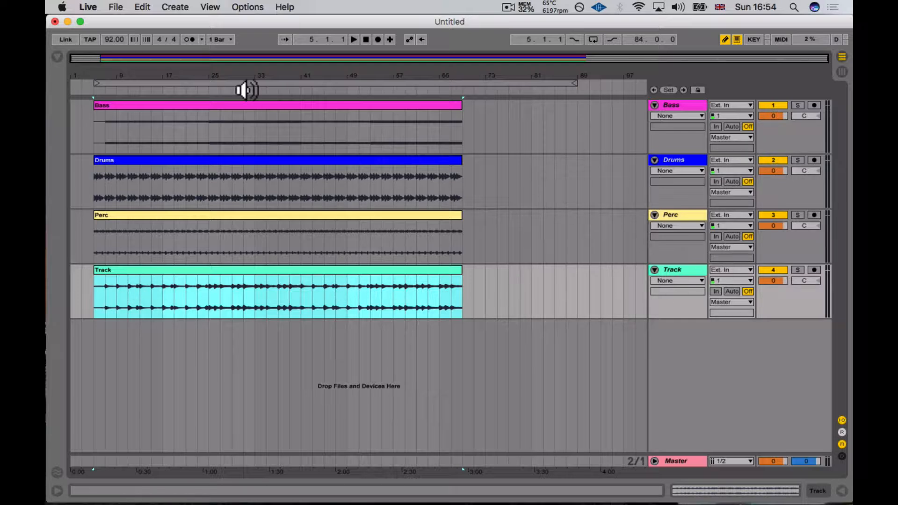
click(92, 128)
key(space)
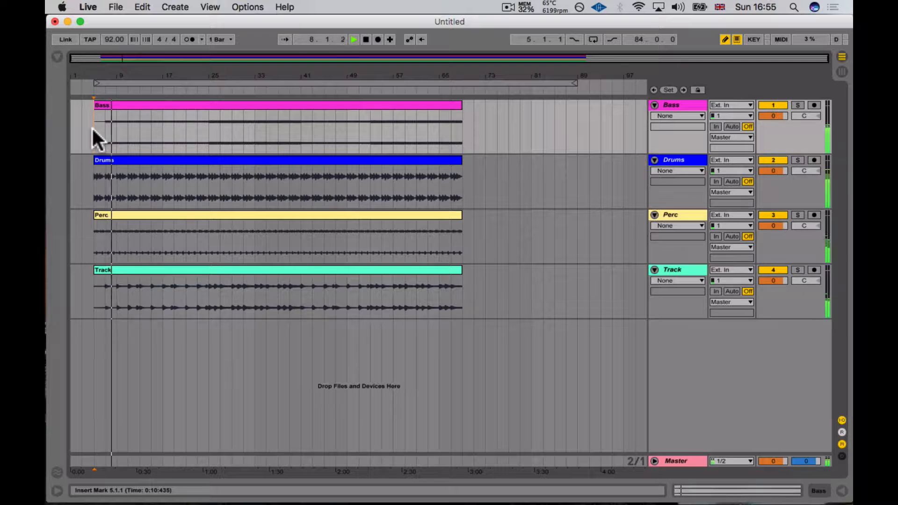
key(space)
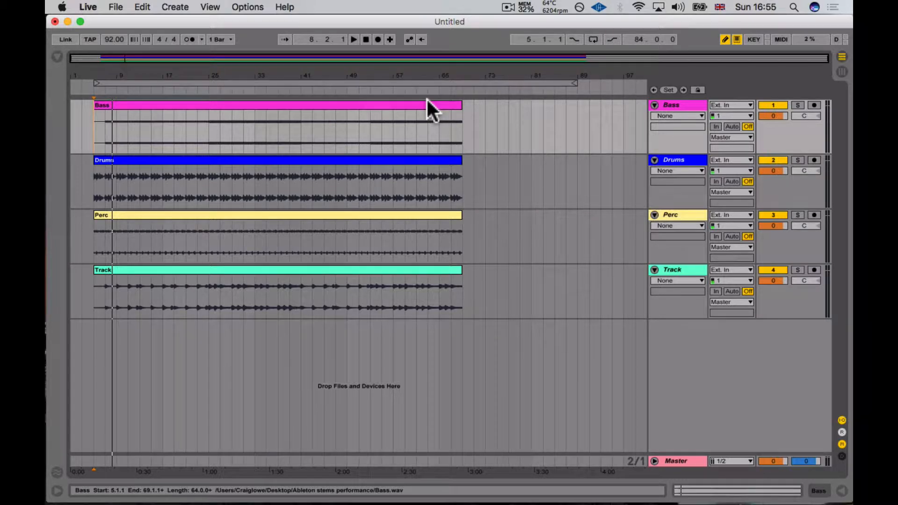
Add a locator at the start of the clips at bar 5 and rename it Intro
click(671, 88)
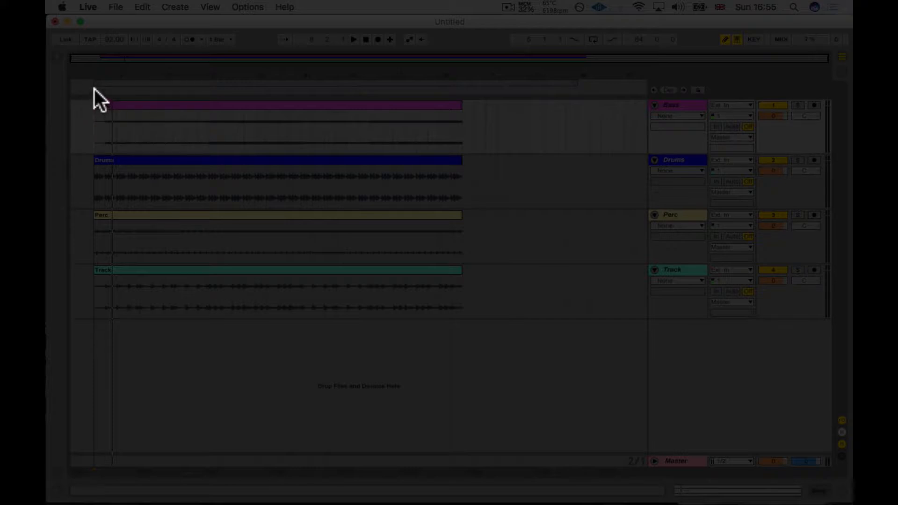
click(94, 90)
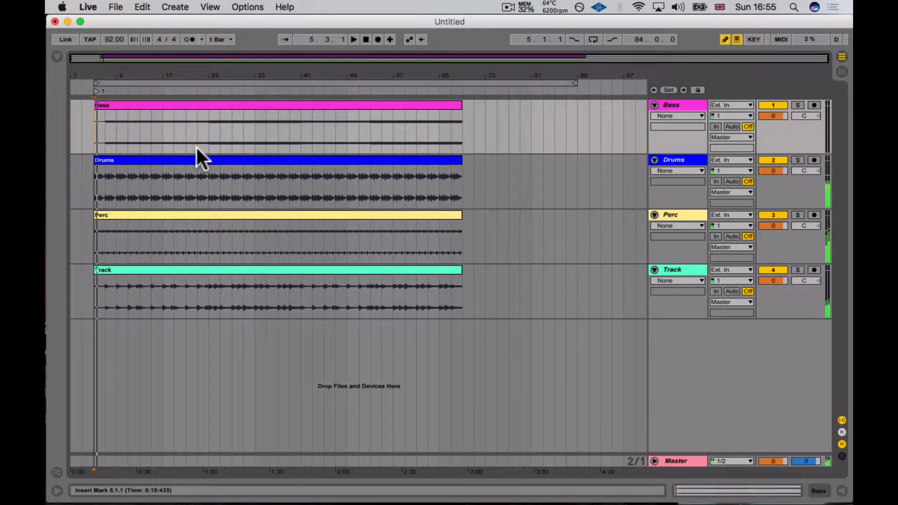
click(95, 88)
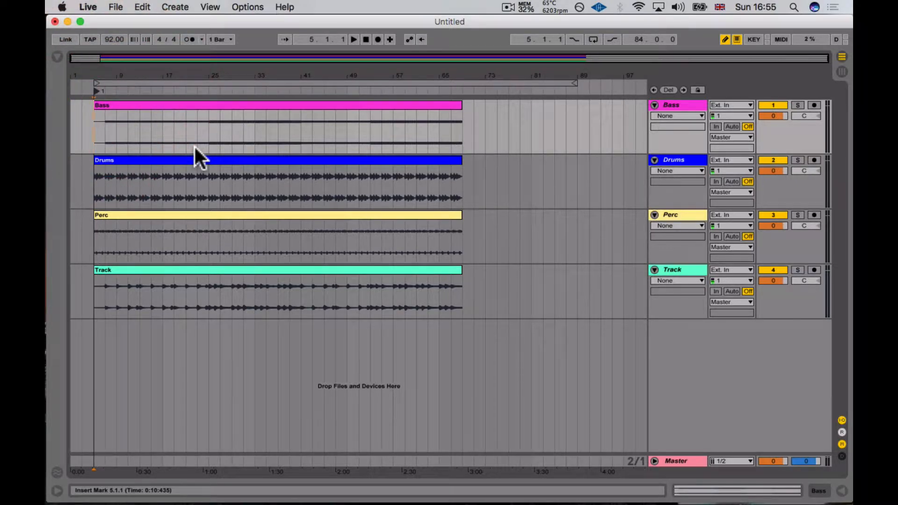
key(super+r)
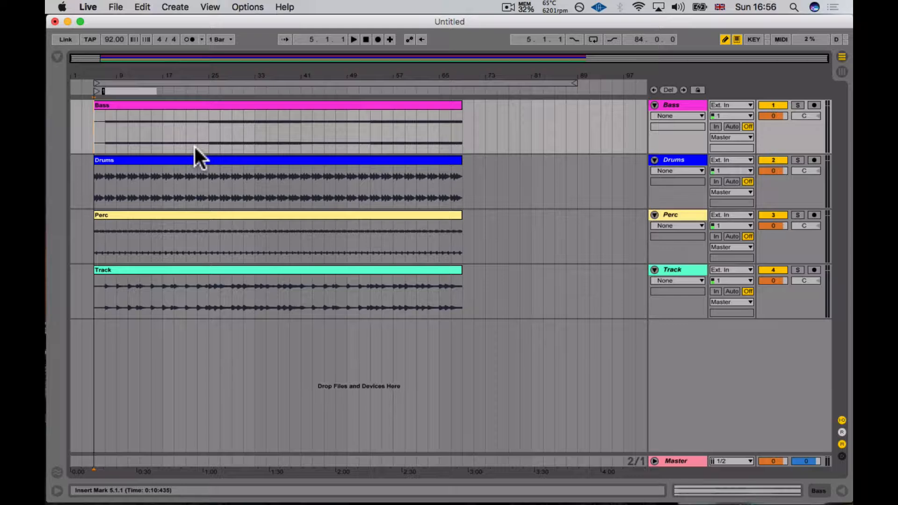
key(BackSpace)
text(Intro)
click(148, 82)
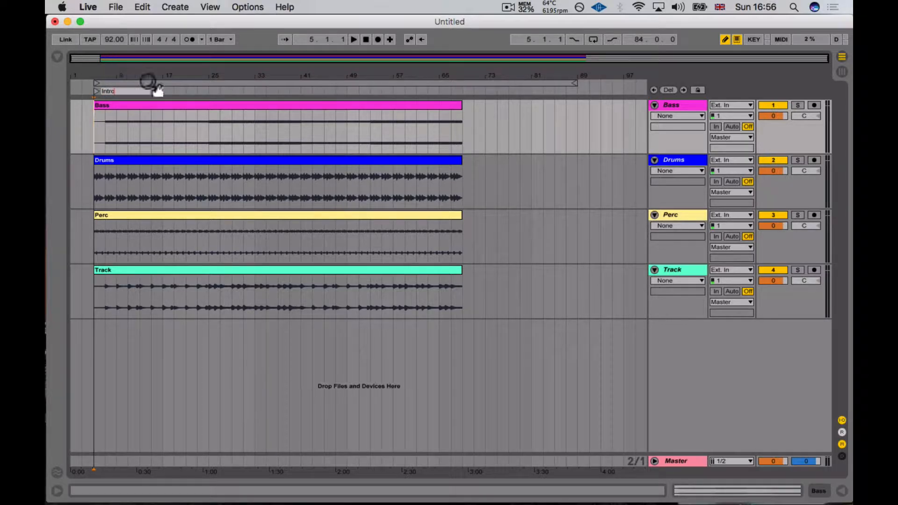
Play the arrangement from bar 5 and add a second locator at bar 7 during playback
click(175, 92)
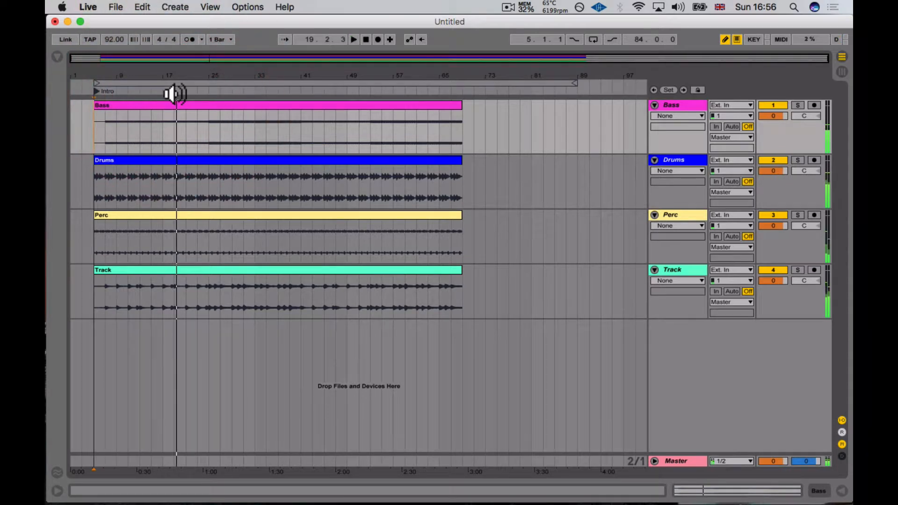
click(100, 120)
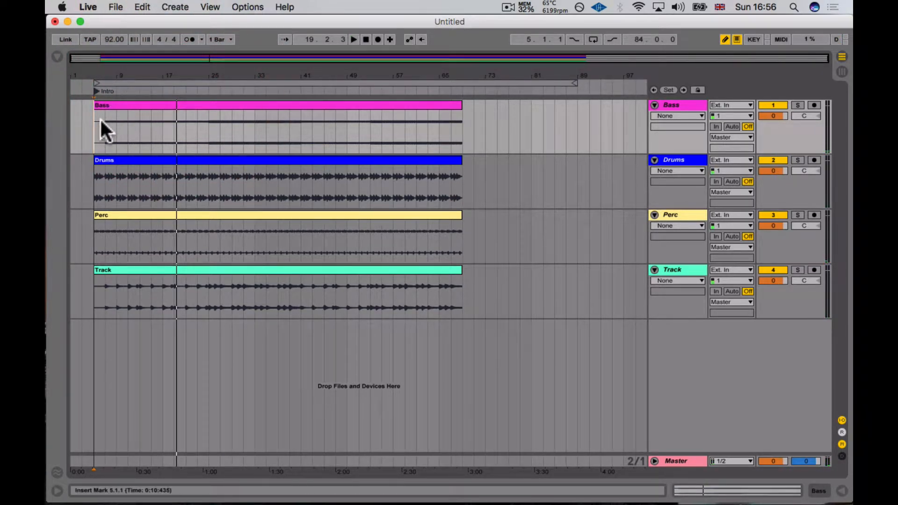
click(94, 125)
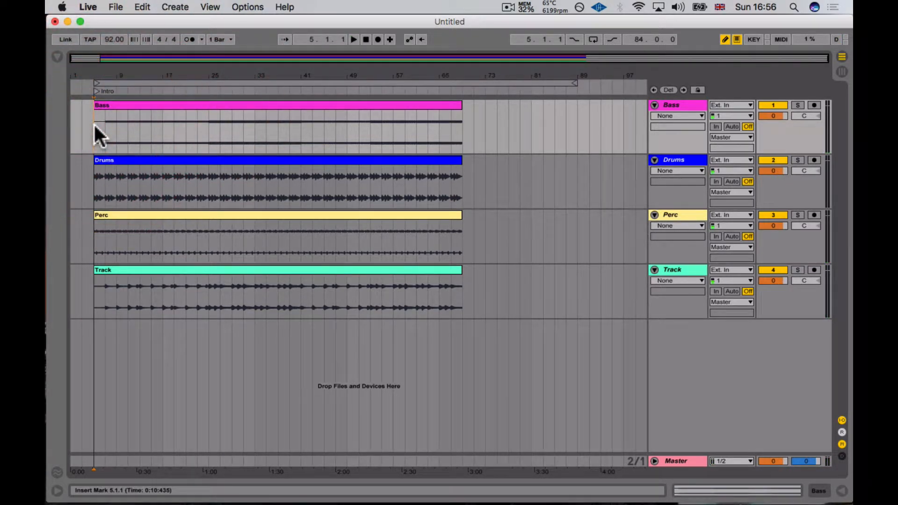
key(space)
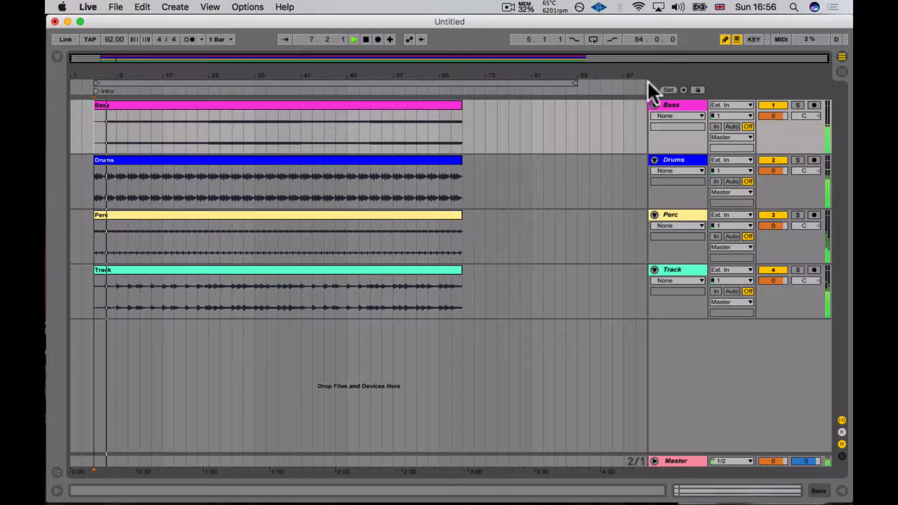
click(666, 89)
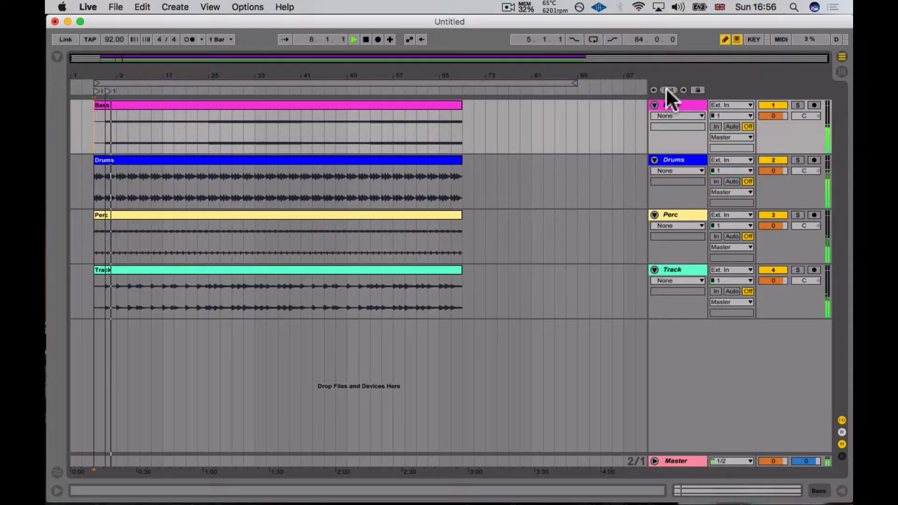
key(space)
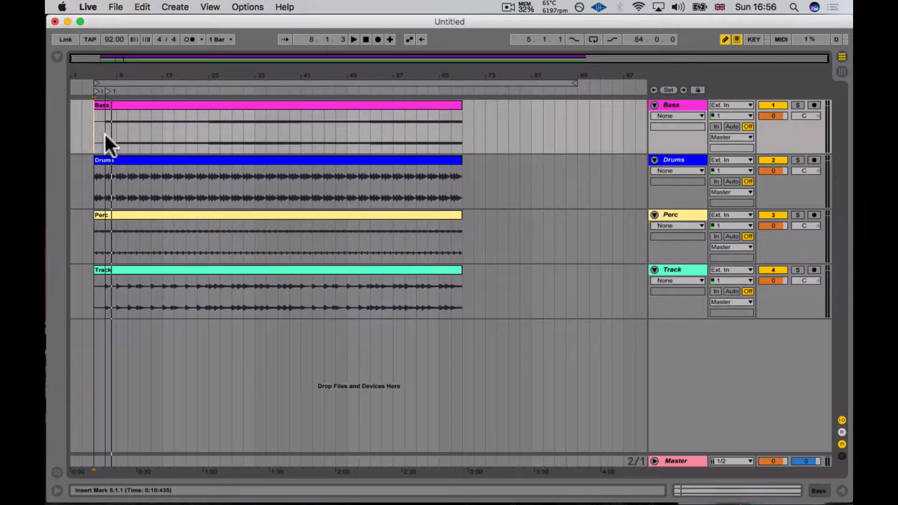
Rename the locator at bar 7 as Verse
right_click(108, 89)
click(130, 107)
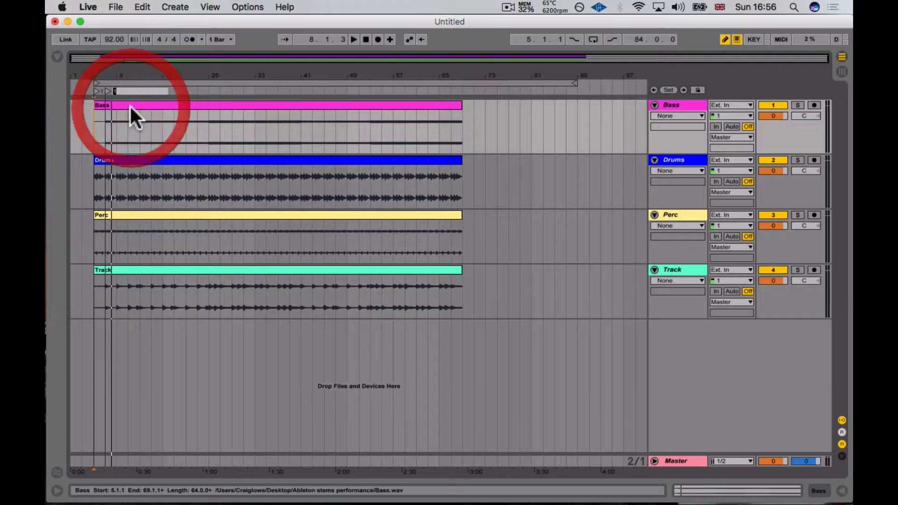
text(V)
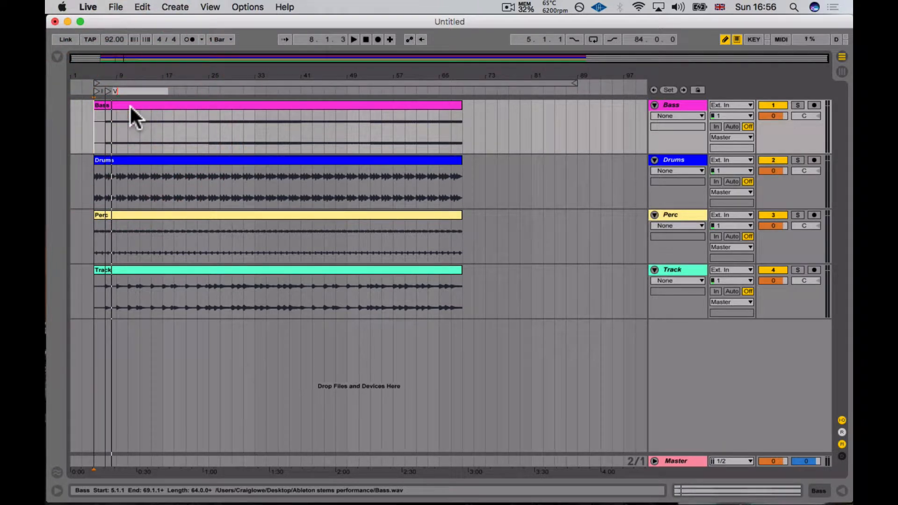
text(erse)
key(Return)
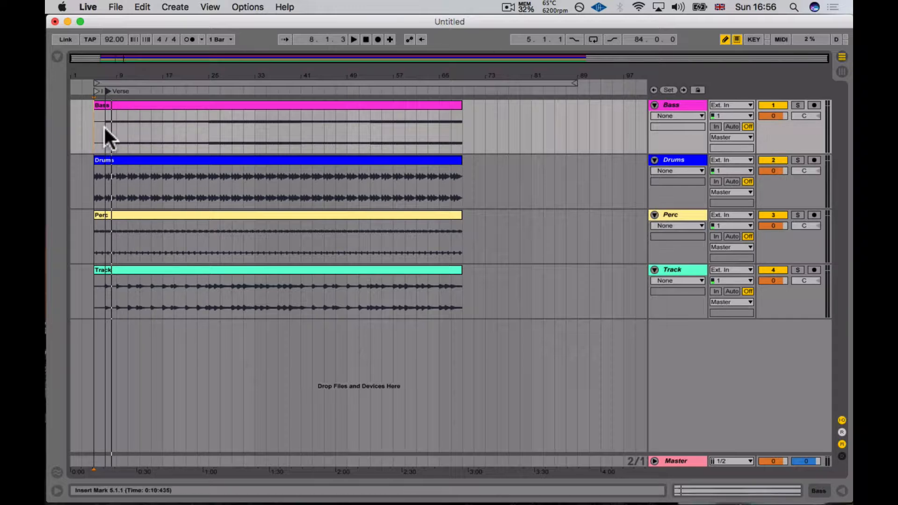
Add a locator at bar 25 while playing from the Verse locator, and rename it Chorus
click(108, 90)
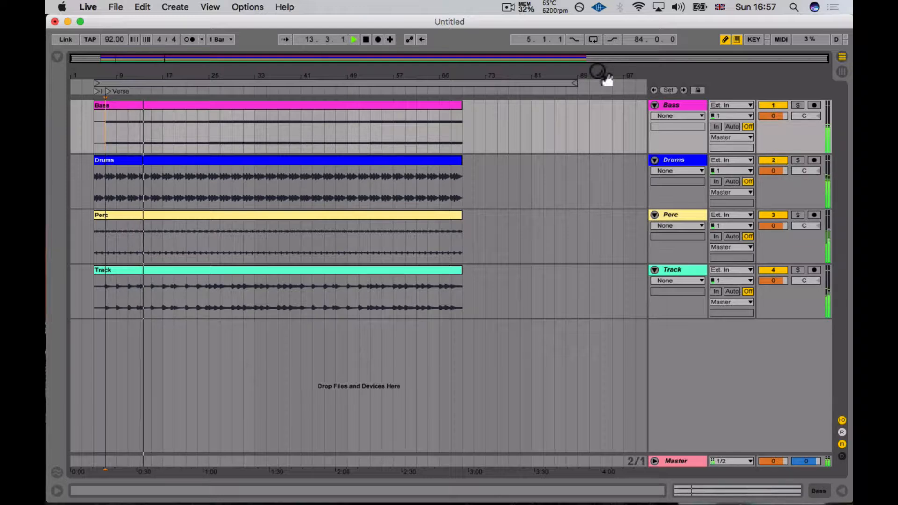
click(669, 89)
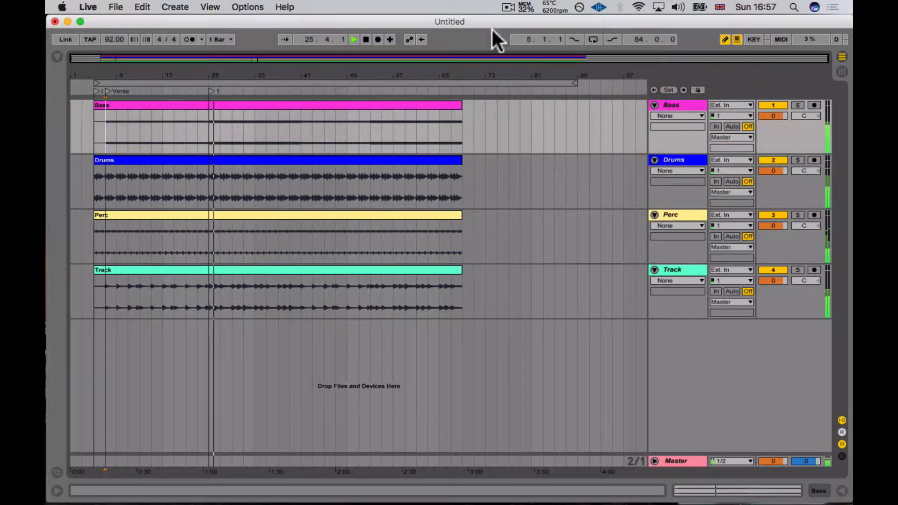
key(space)
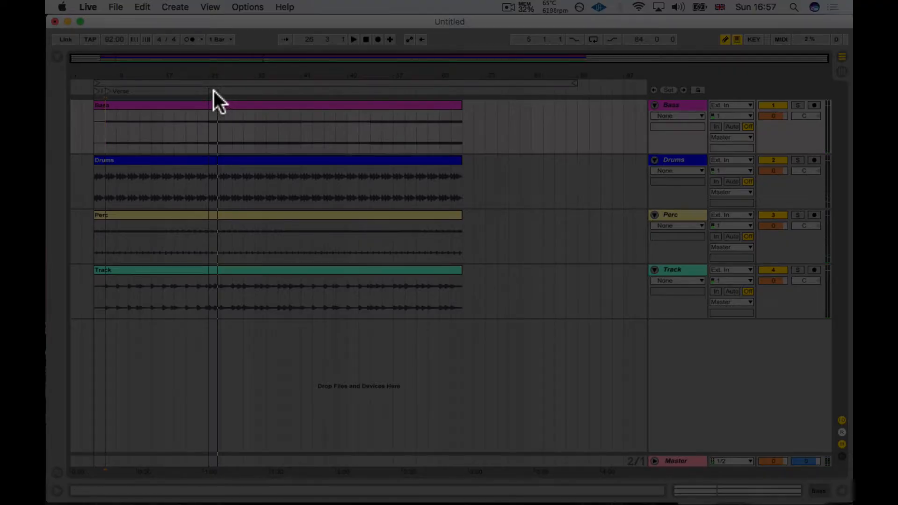
click(210, 91)
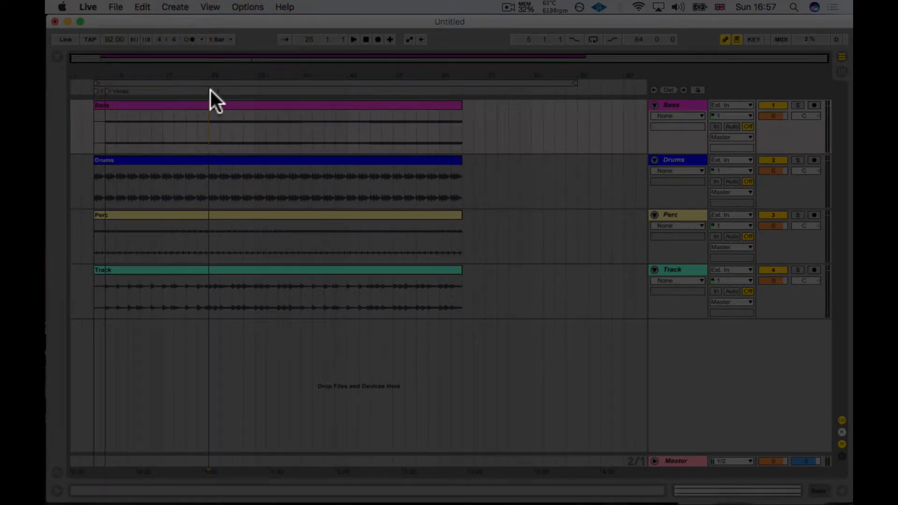
key(super+r)
text(Ch)
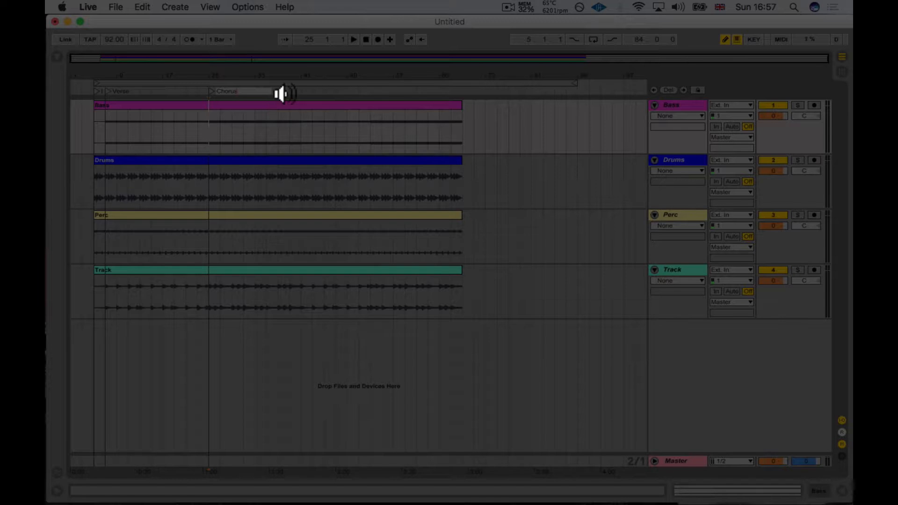
key(Return)
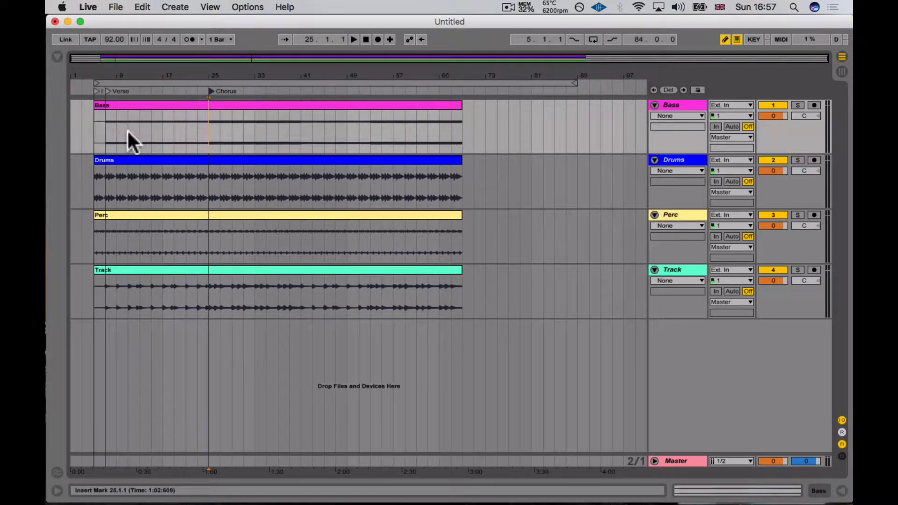
Play the arrangement from the Chorus locator at bar 25, add a locator at bar 41 during playback and stop
click(209, 89)
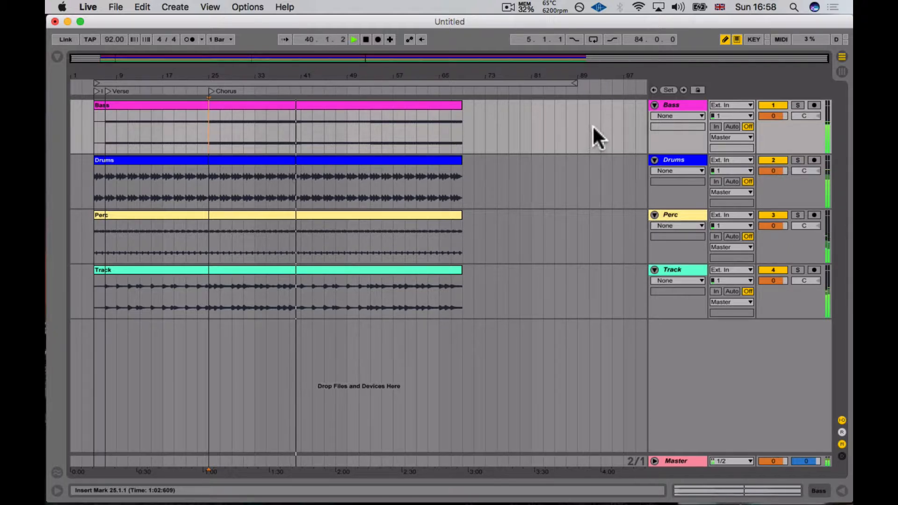
click(667, 90)
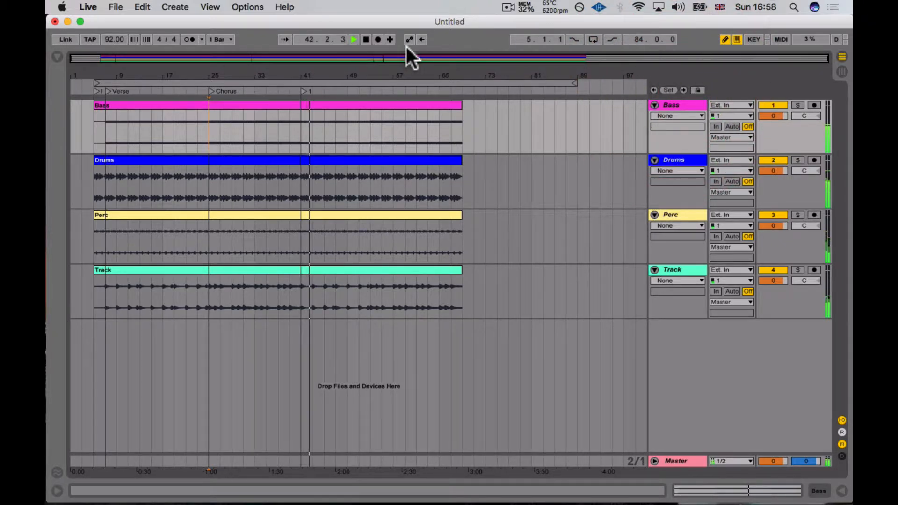
key(space)
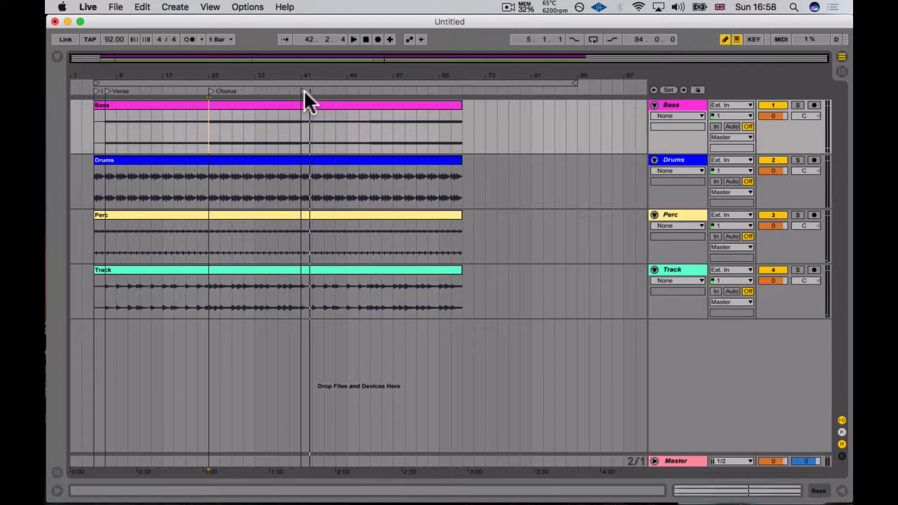
Rename the locator at bar 41 as Verse
click(305, 89)
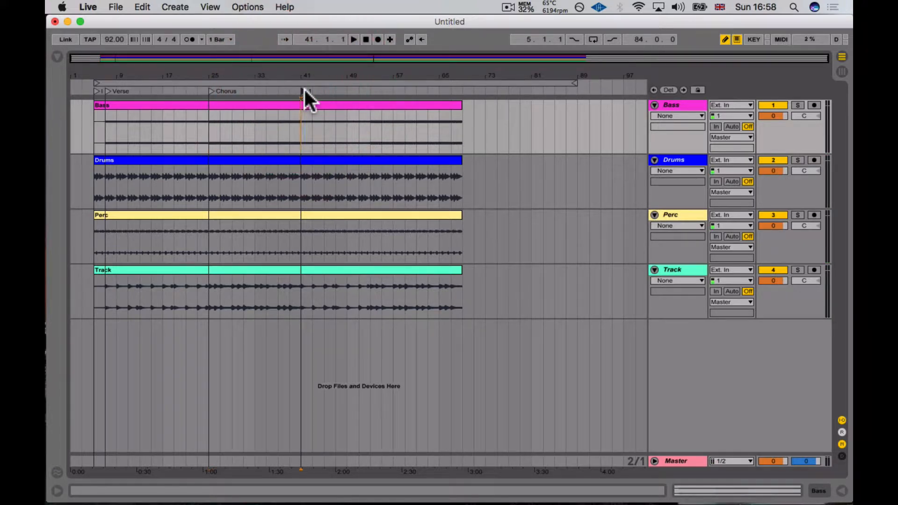
key(super+r)
text(Ve)
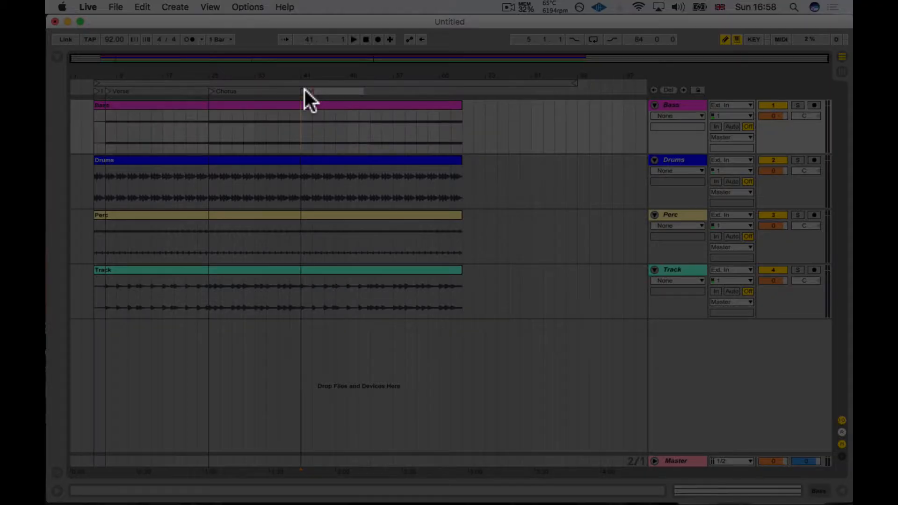
text(rse)
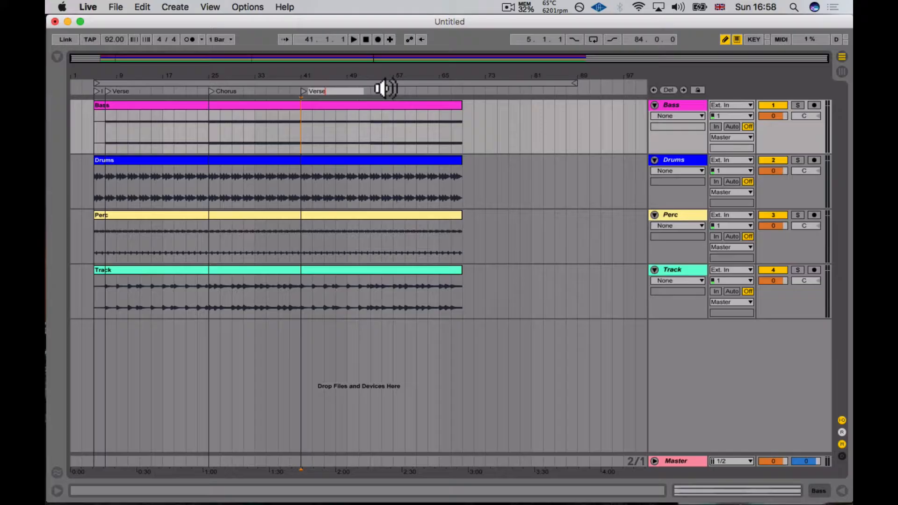
click(385, 90)
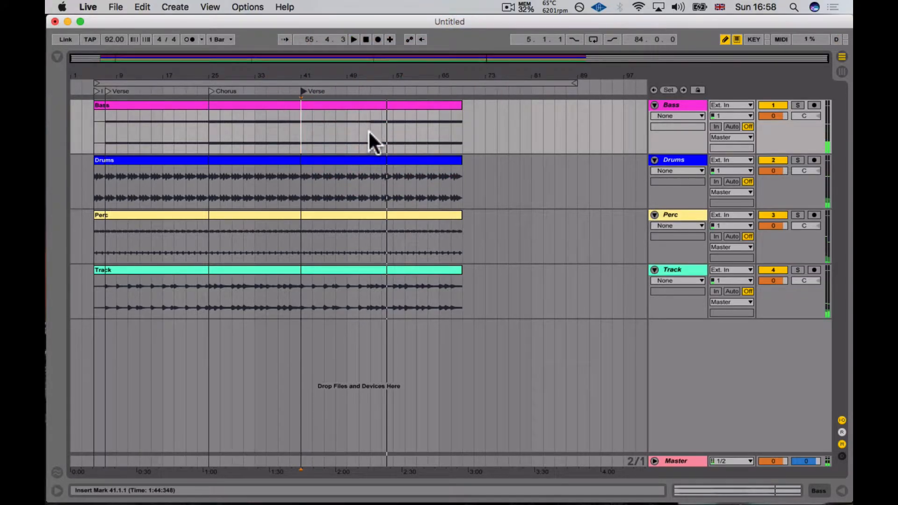
Stop playback and add a locator at bar 53
key(space)
click(370, 131)
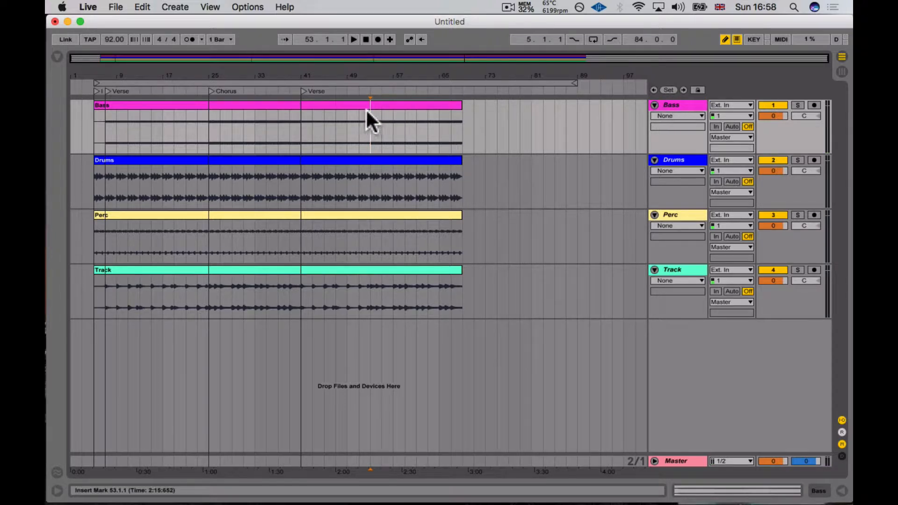
click(669, 89)
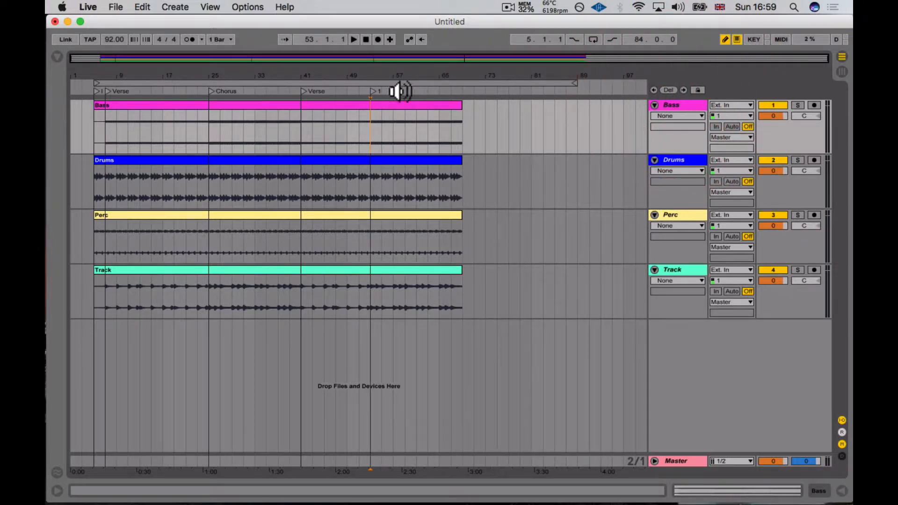
Rename the locator at bar 53 as Chorus
right_click(376, 89)
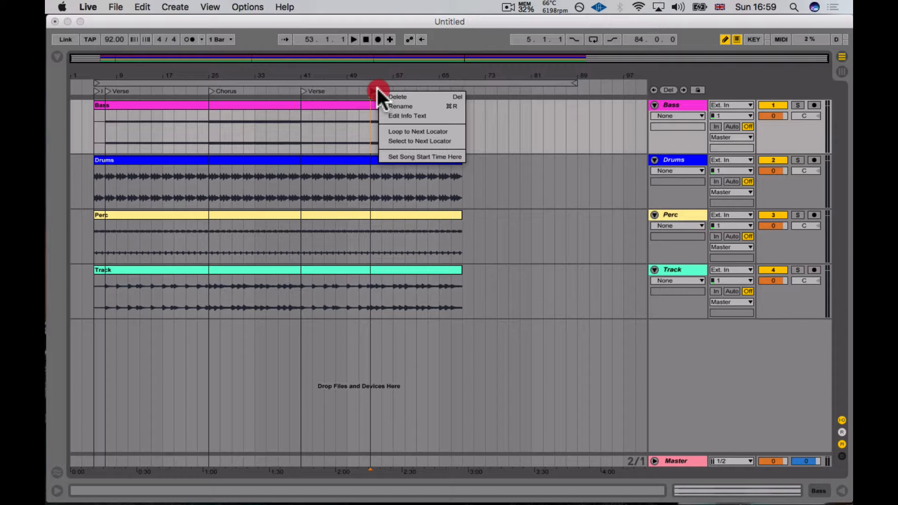
click(403, 106)
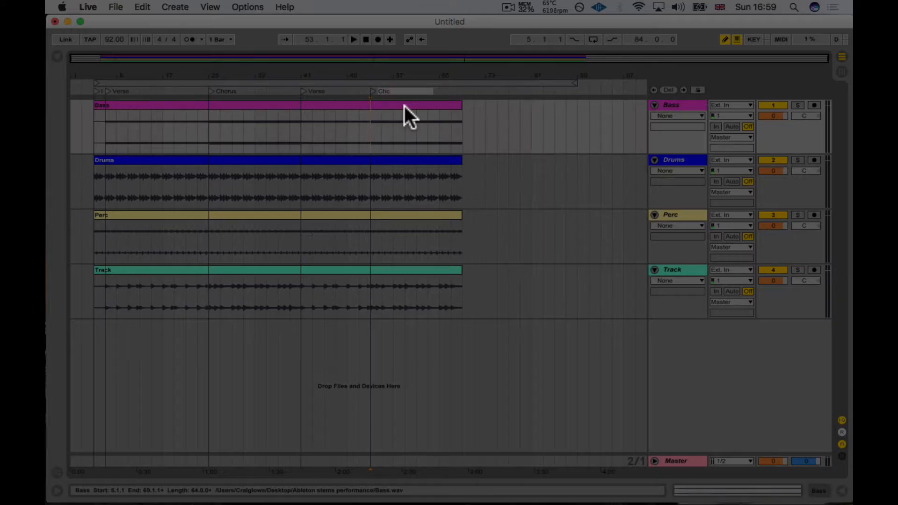
text(Chorus)
key(Return)
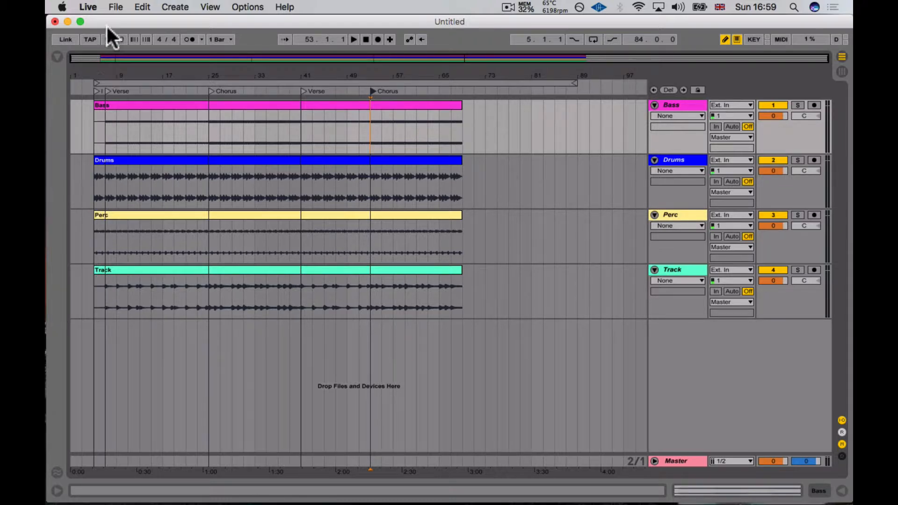
Set the arrangement loop to run from the Intro locator at bar 5 to the next locator
click(94, 88)
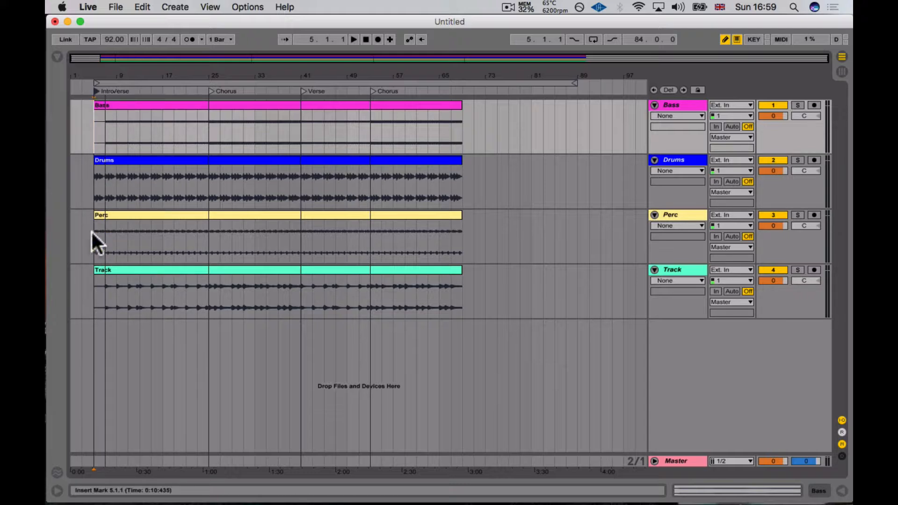
right_click(95, 90)
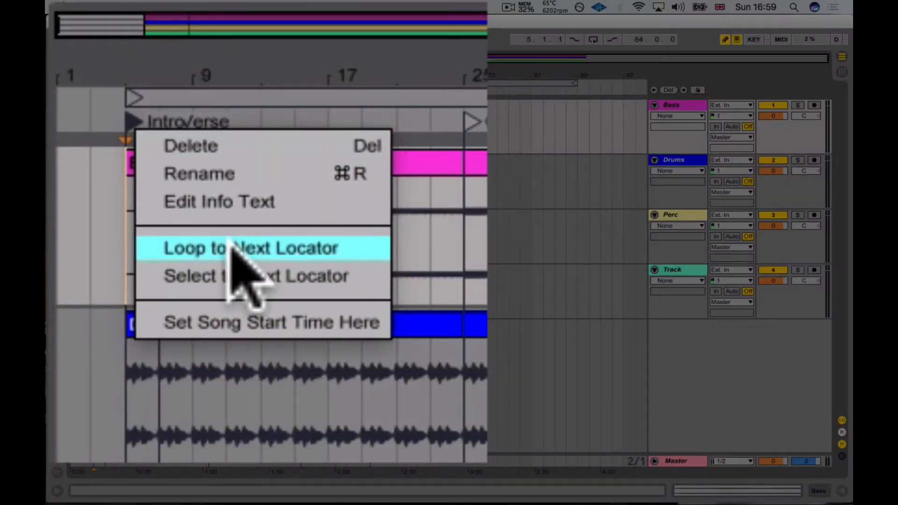
click(345, 247)
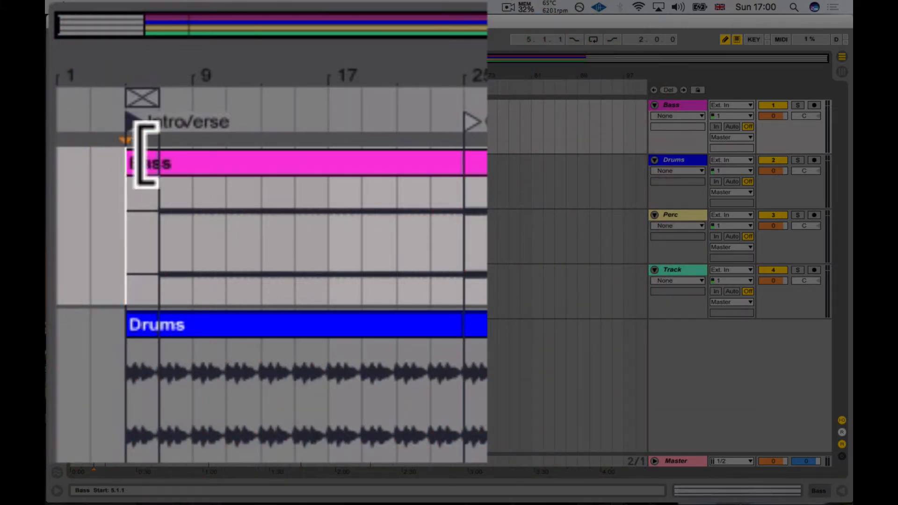
Select the looped Intro time across all tracks and consolidate it to a new scene
click(142, 98)
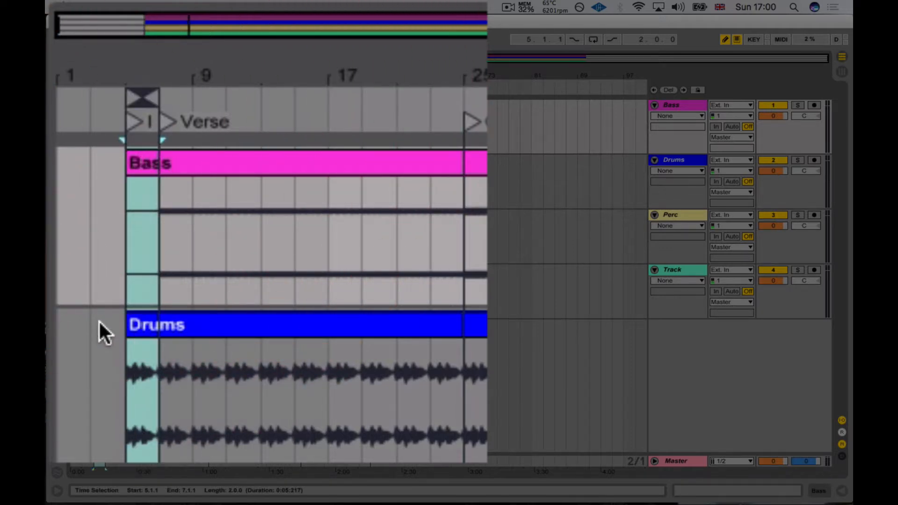
right_click(142, 102)
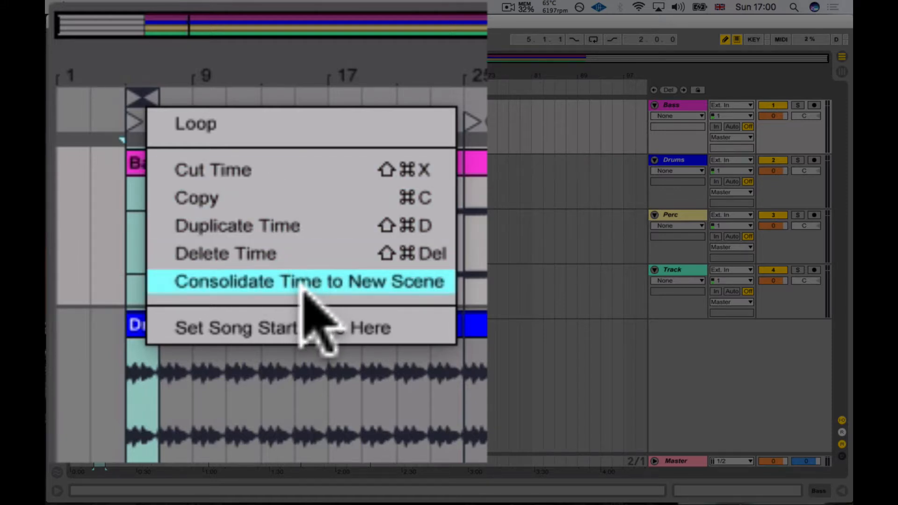
click(408, 281)
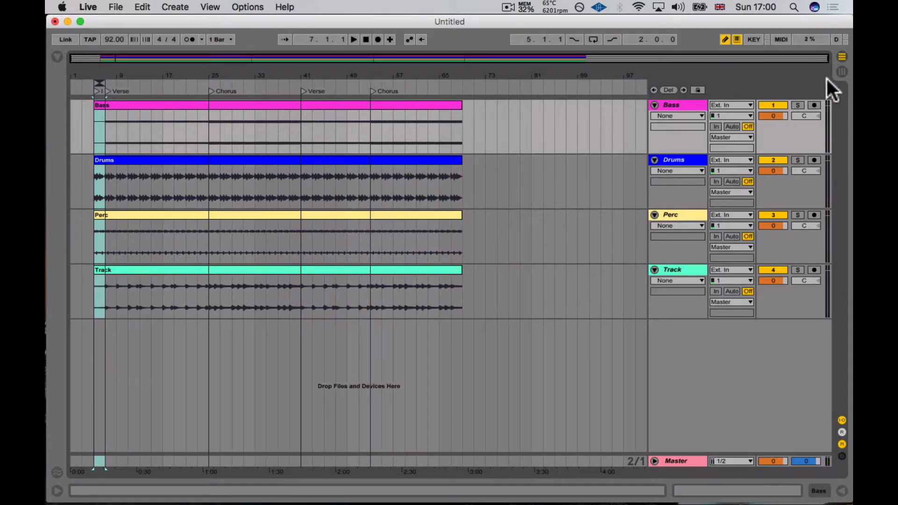
Switch to Session View and launch the consolidated Intro scene, number 9, to hear it
click(842, 72)
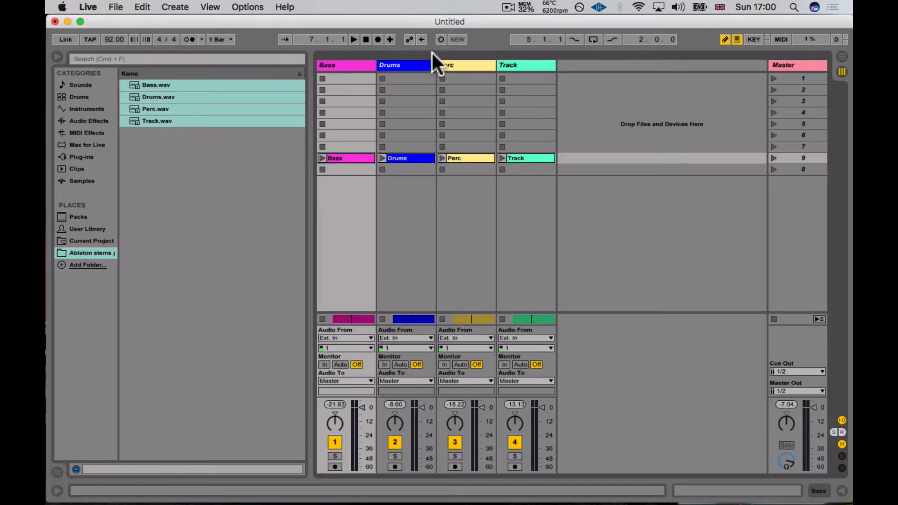
click(772, 156)
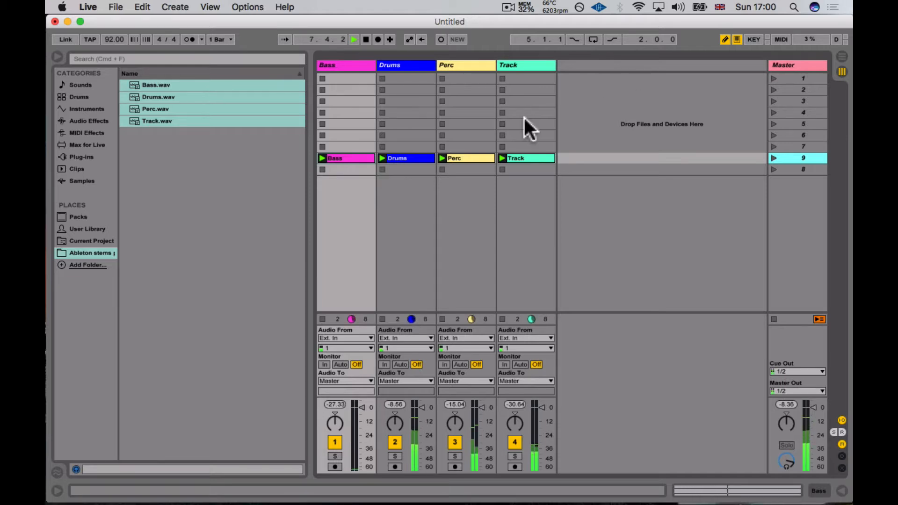
Hide the browser and widen the Master track column
click(56, 58)
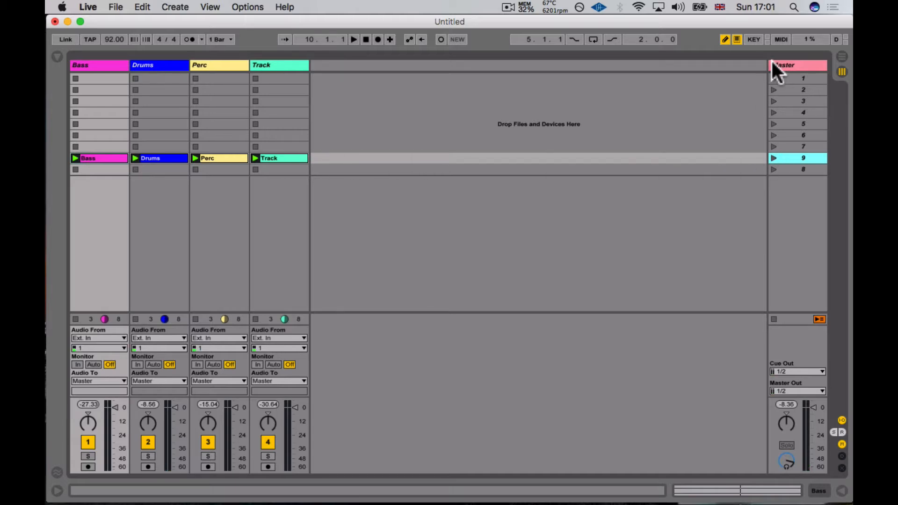
drag(767, 74, 615, 77)
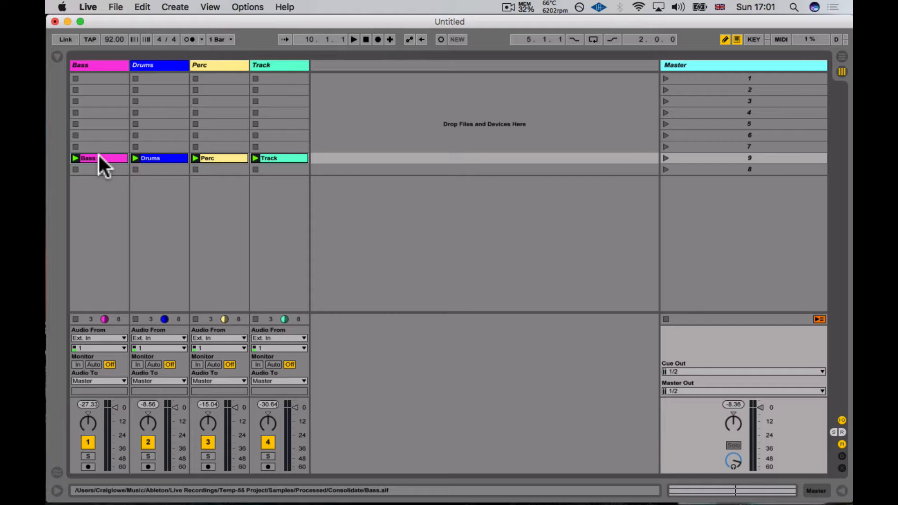
Examine the waveforms and loop settings of the Bass, Drums, Perc and Track clips in scene 9, playing the scene meanwhile
double_click(94, 157)
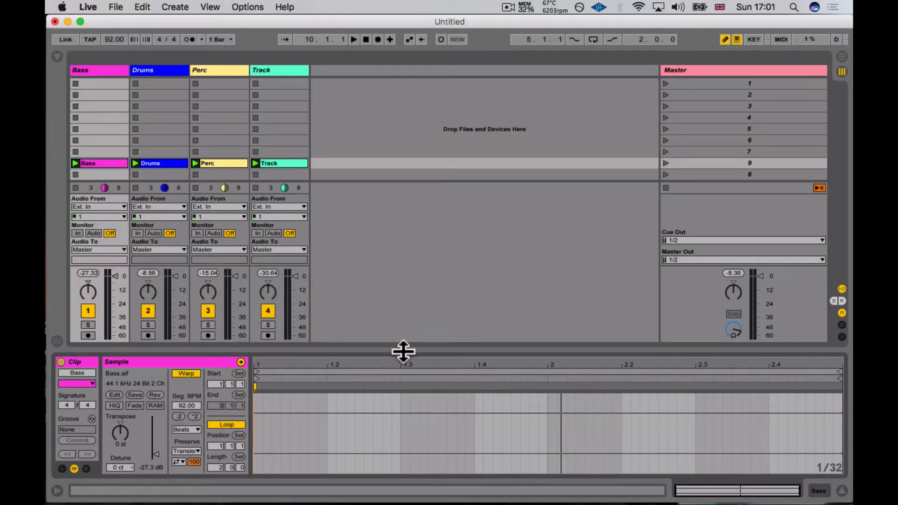
drag(401, 349, 397, 480)
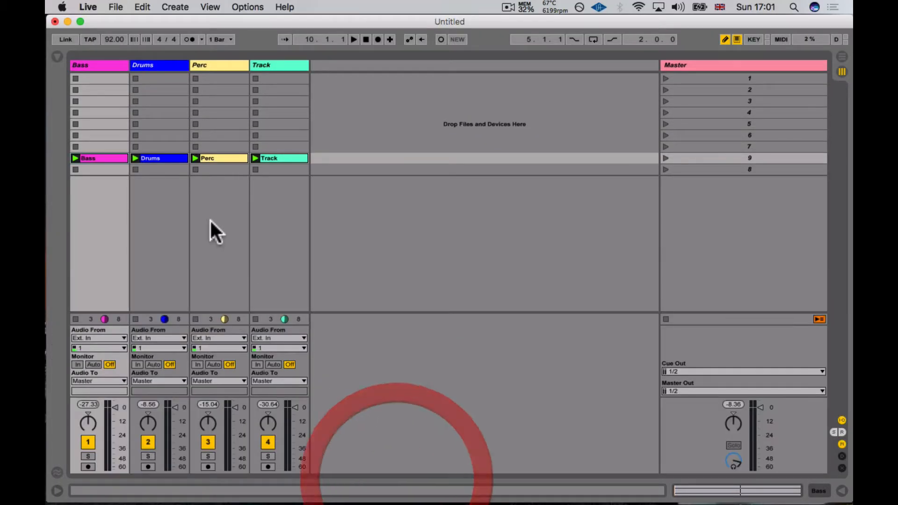
double_click(159, 158)
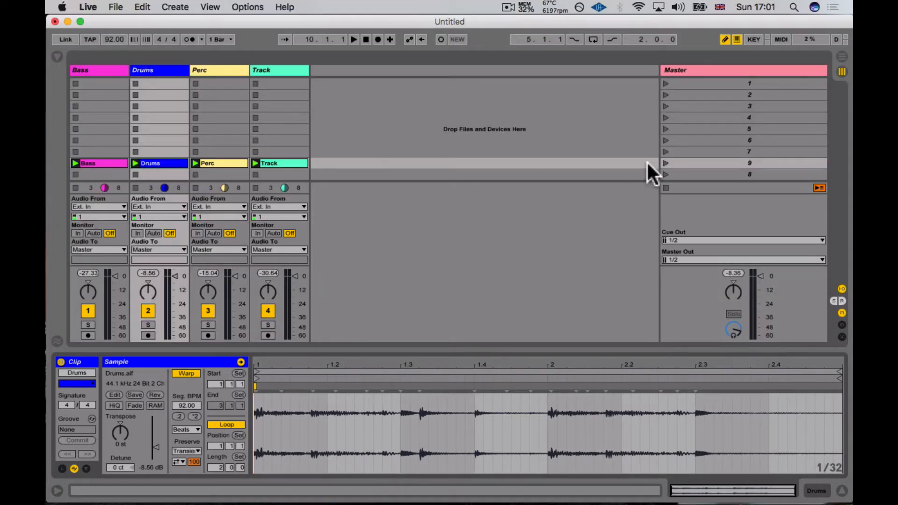
click(664, 162)
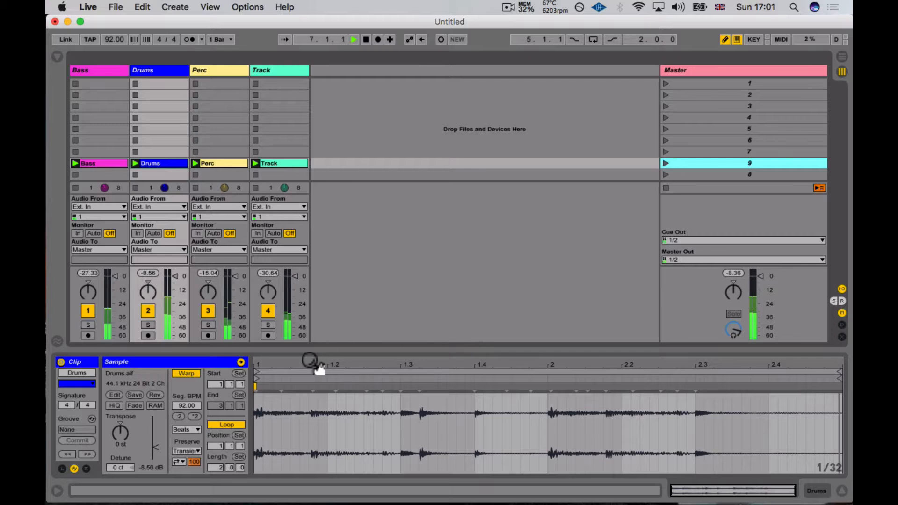
click(213, 162)
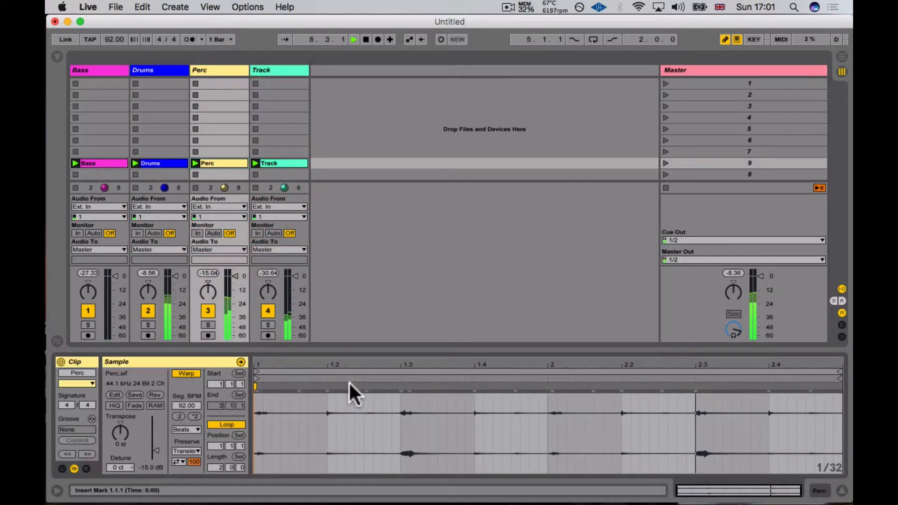
click(275, 160)
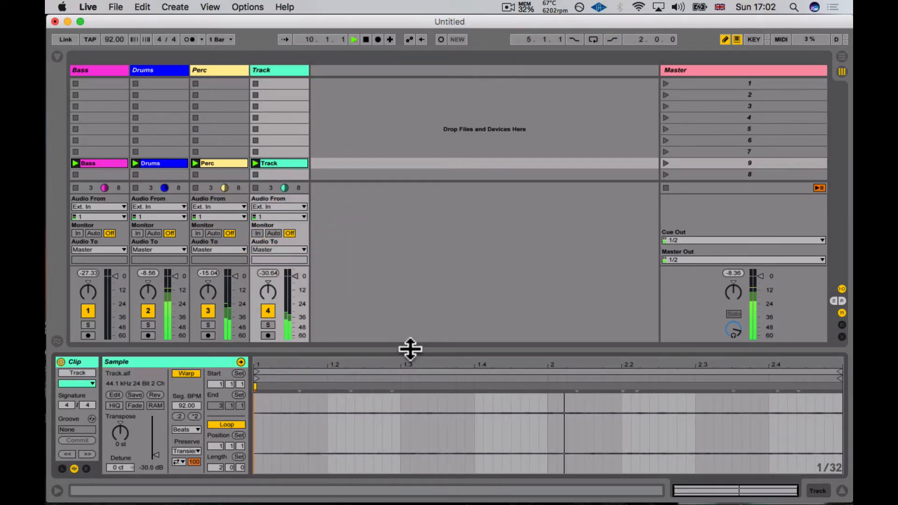
drag(408, 349, 394, 502)
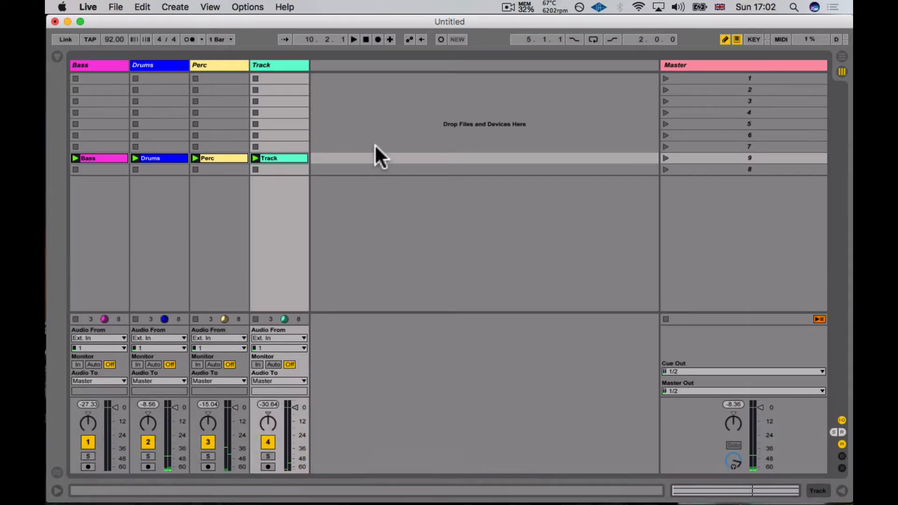
Stop playback and all clips, then launch scene 9 once more and stop all its clips
click(366, 39)
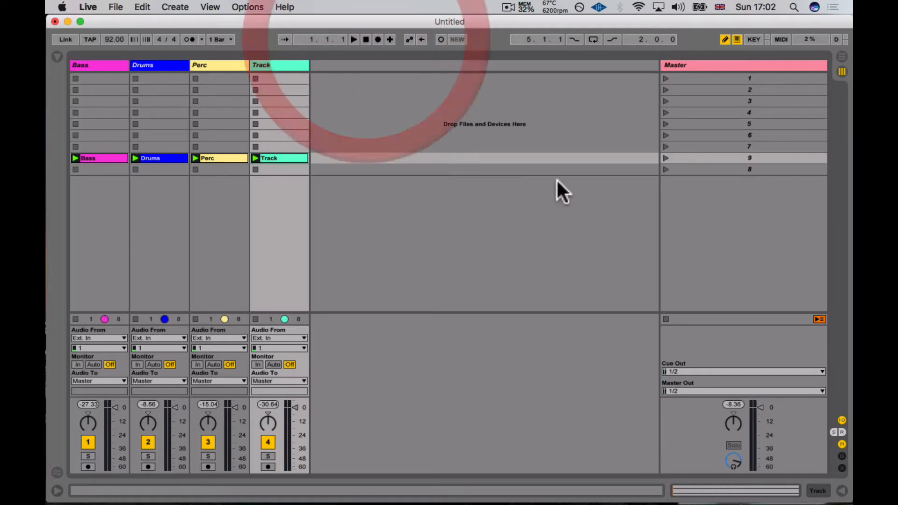
click(665, 318)
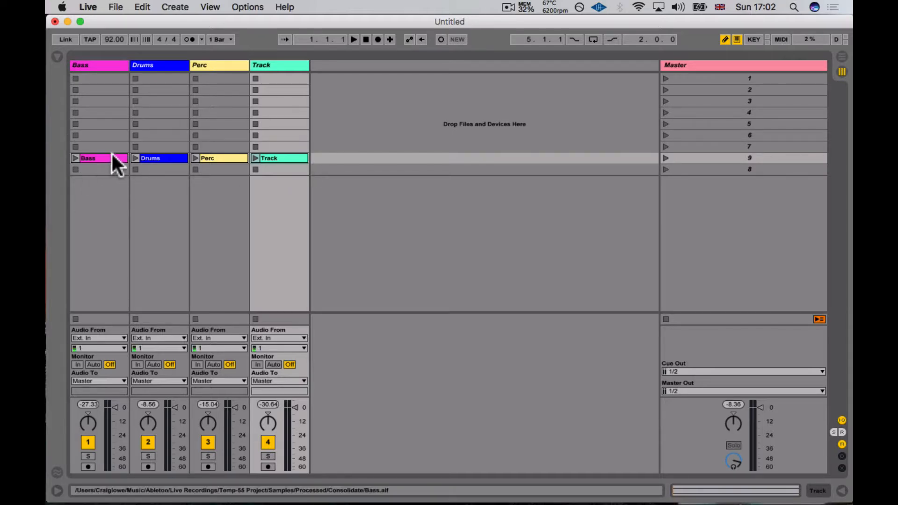
click(665, 157)
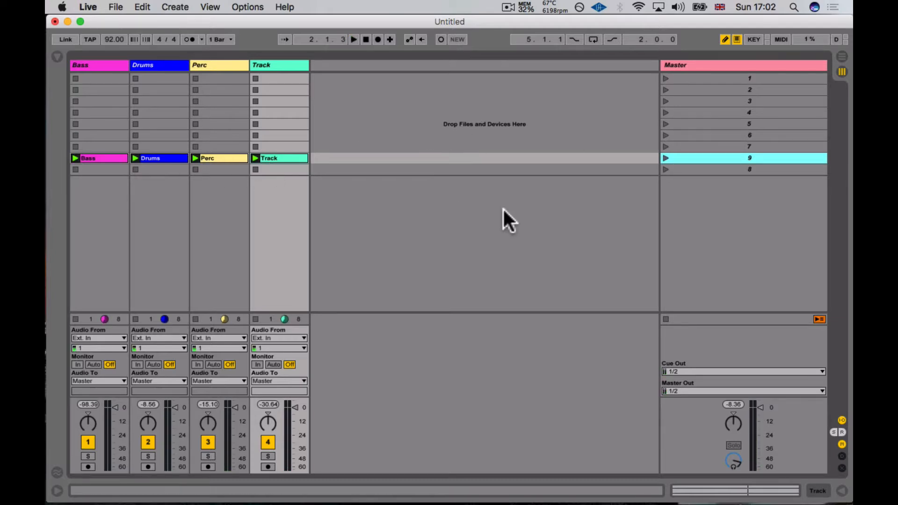
click(665, 318)
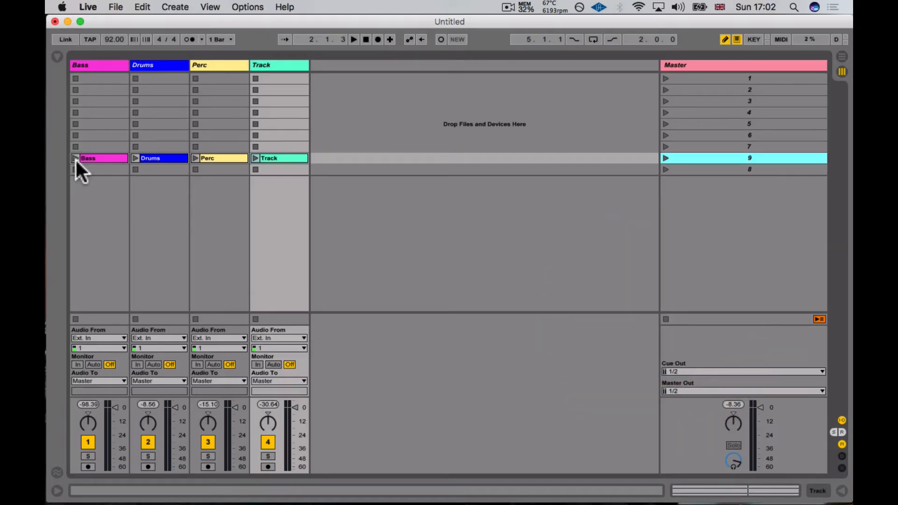
Launch the Drums, Perc and Track clips of scene 9 one after another, then stop all clips
click(135, 158)
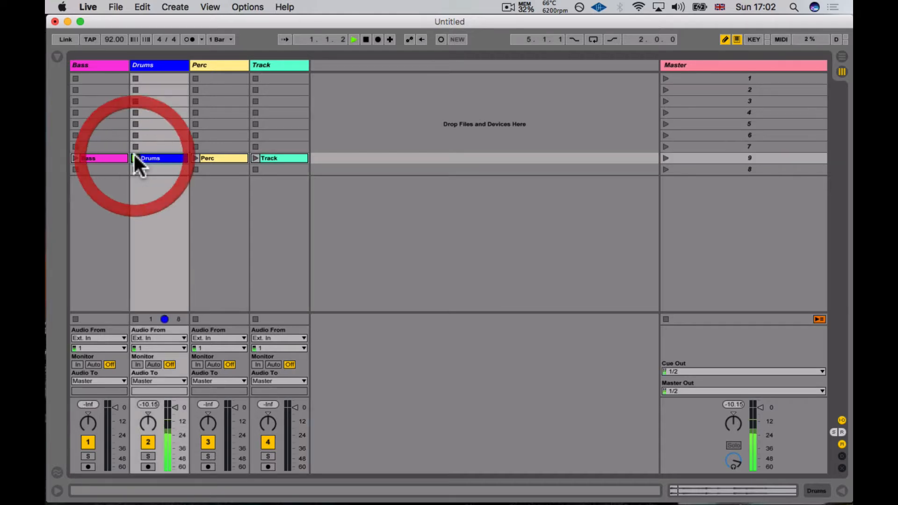
click(195, 157)
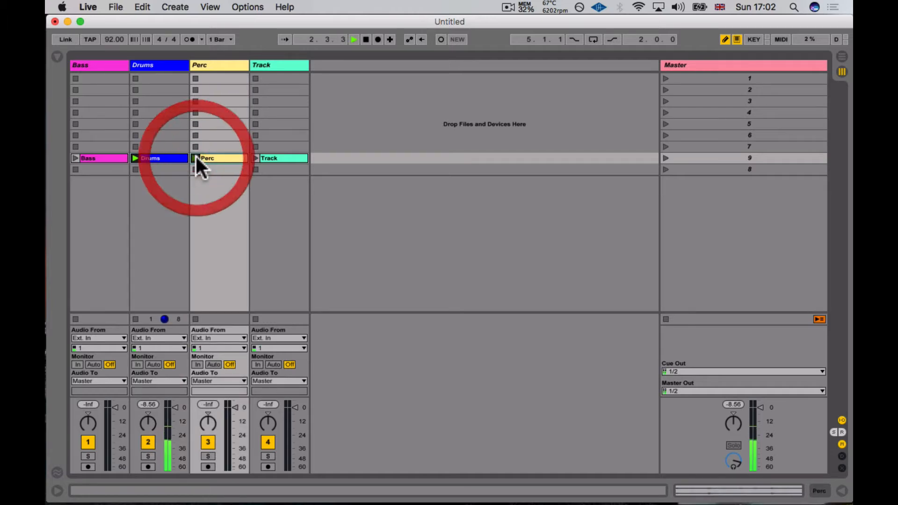
click(248, 156)
click(251, 154)
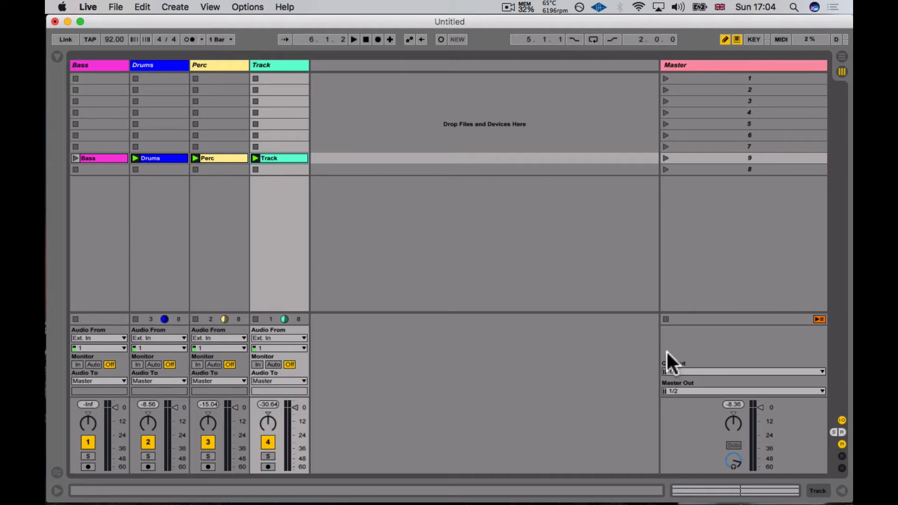
click(666, 317)
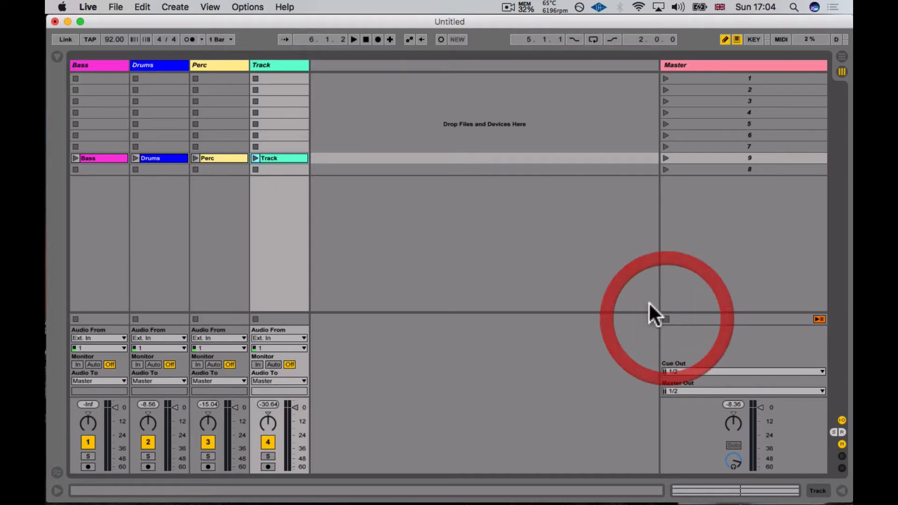
Build up scene 9 again by launching Drums, Perc and Track at intervals, then stop playback
click(135, 158)
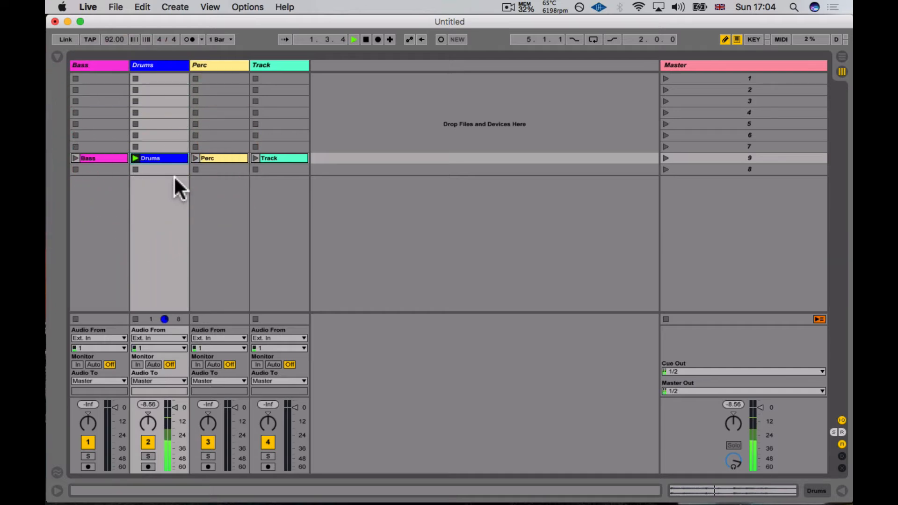
click(194, 157)
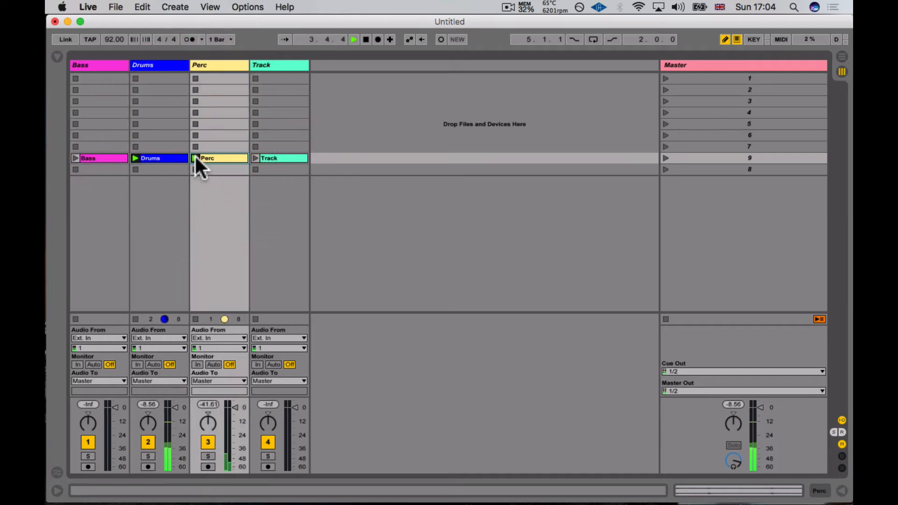
click(255, 158)
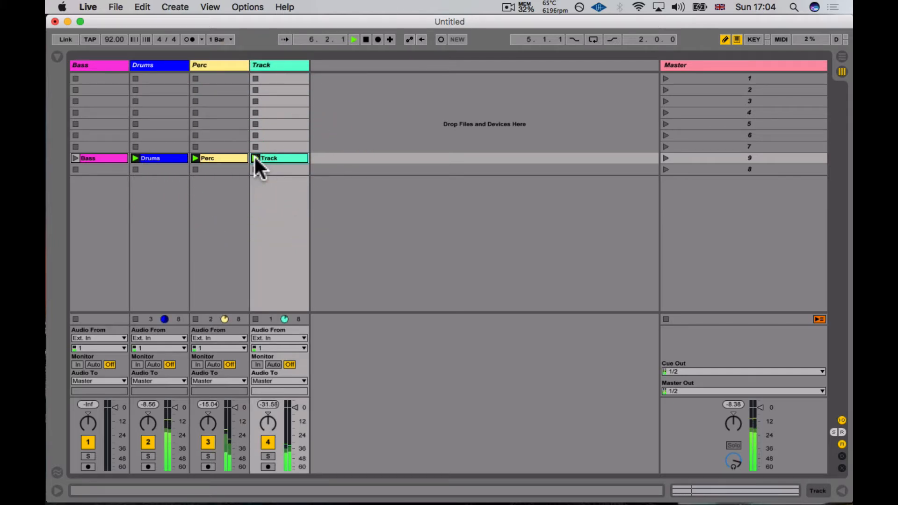
key(space)
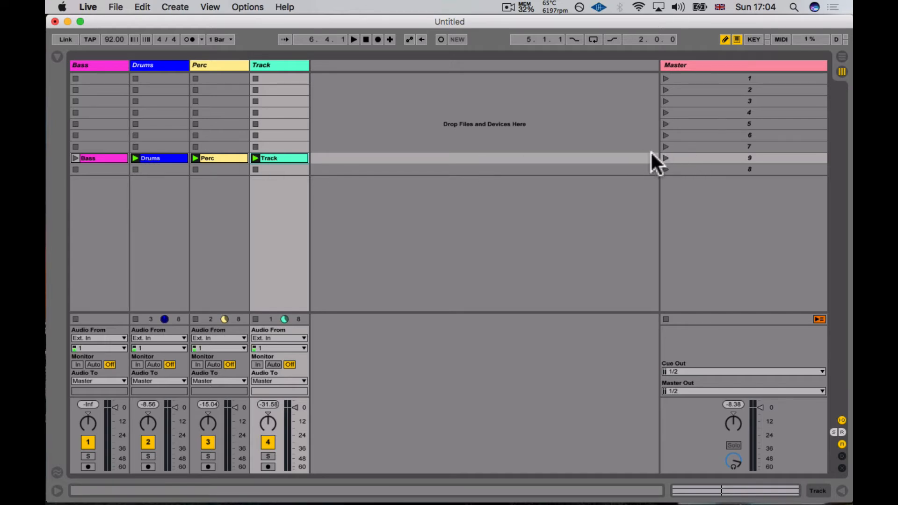
Move scene 9 to the first slot of the scene list and name it Intro
drag(696, 155, 688, 71)
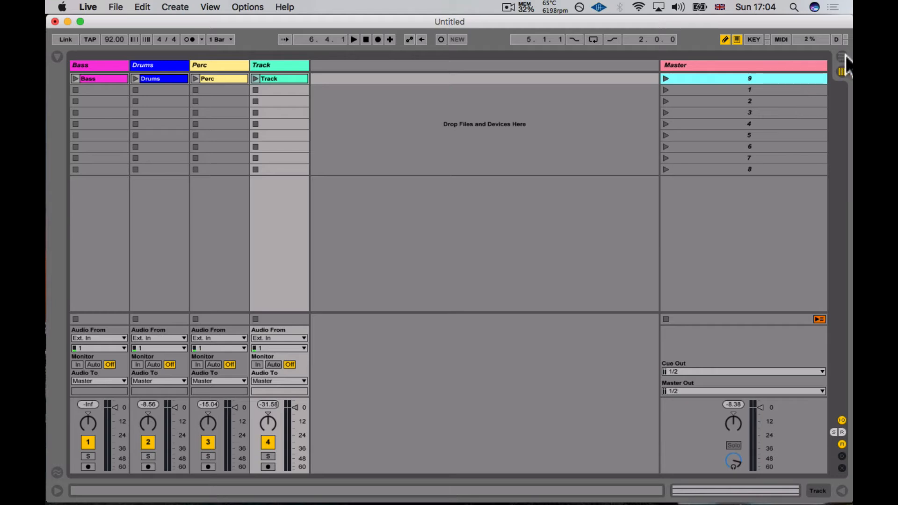
click(751, 78)
Reactivate the arrangement in Arrangement View, then loop the first Verse to the next locator and consolidate that time to a new scene
click(842, 56)
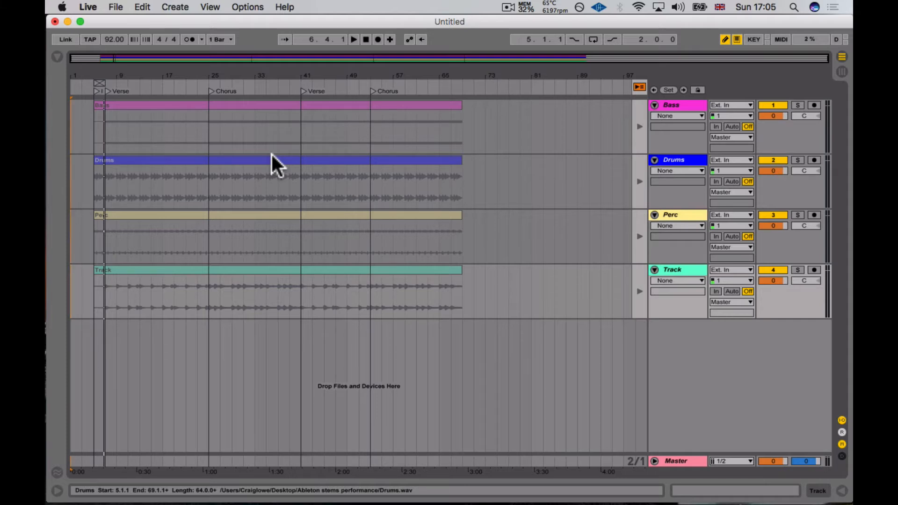
click(639, 87)
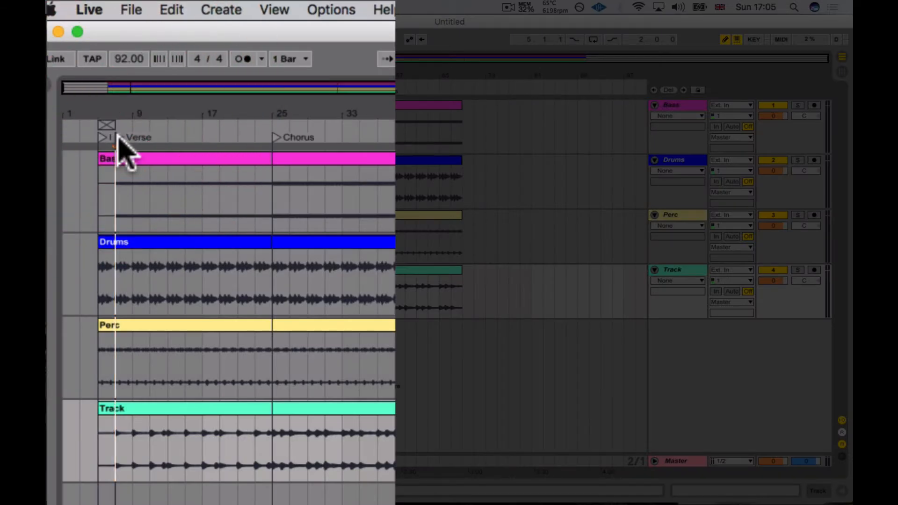
right_click(116, 136)
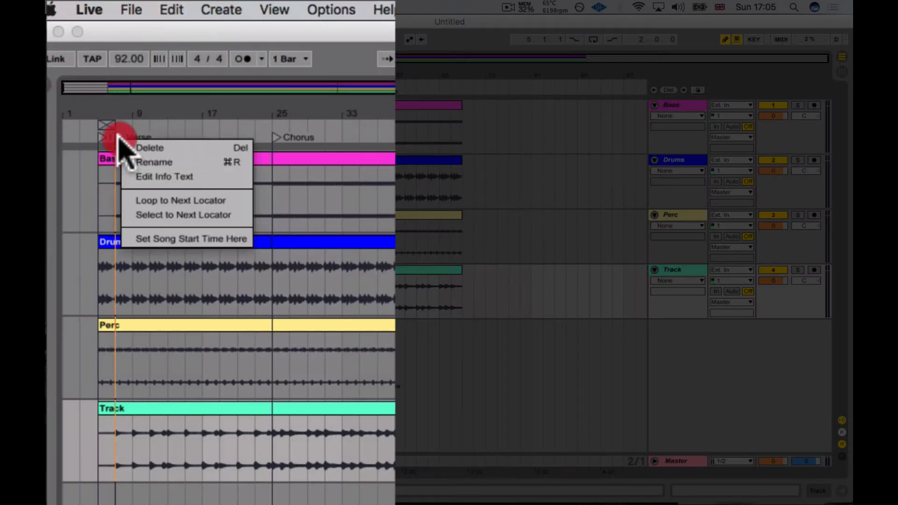
click(170, 201)
click(197, 124)
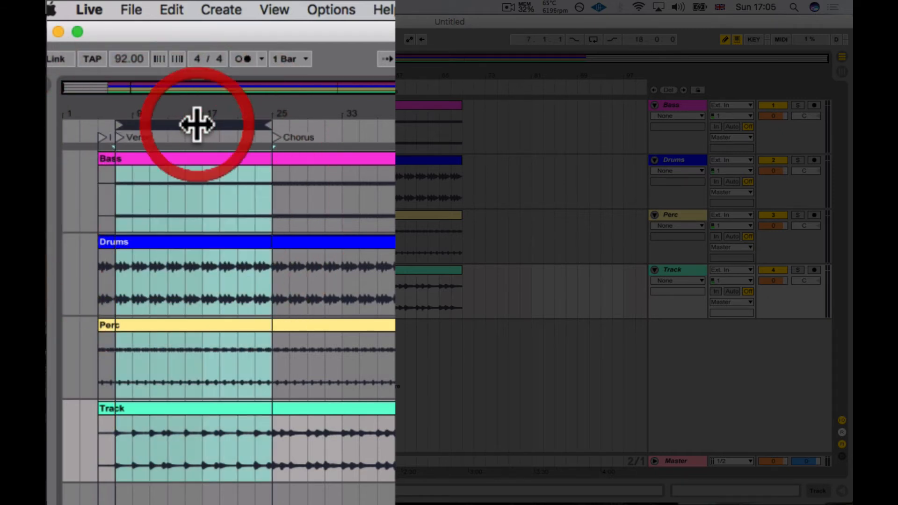
right_click(196, 123)
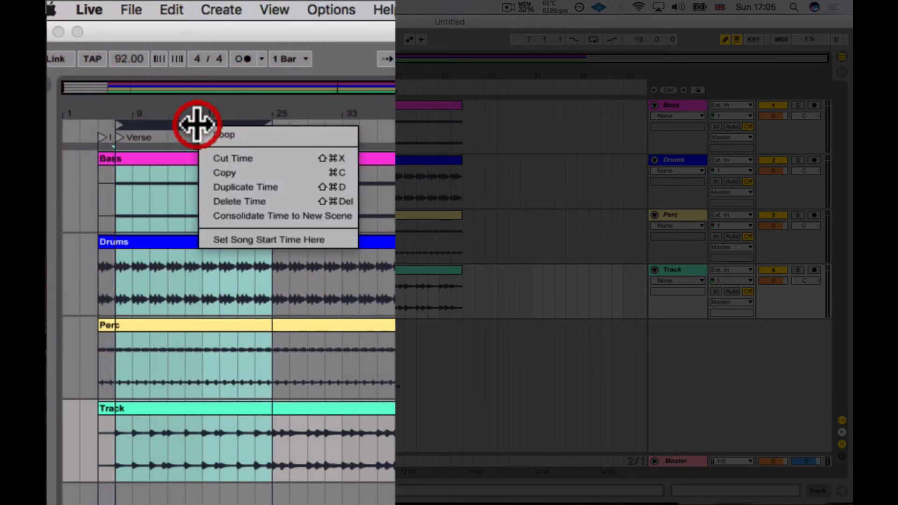
click(261, 215)
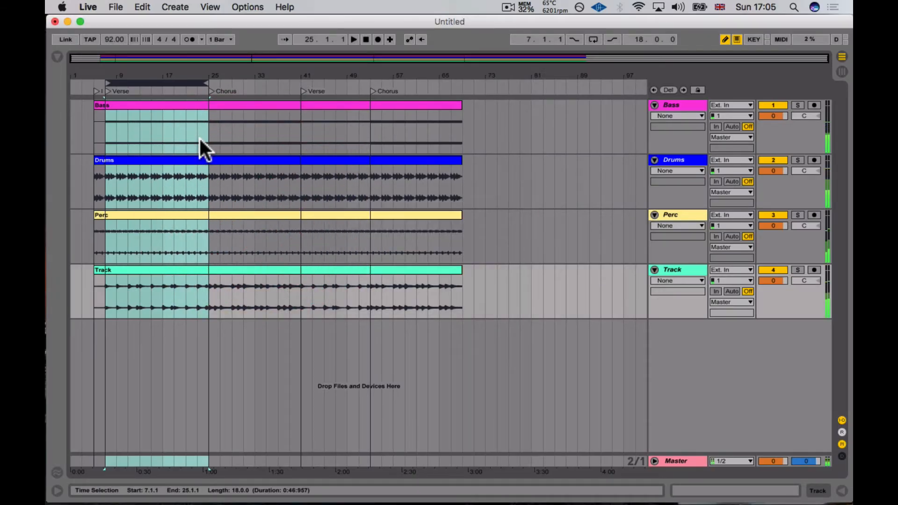
Loop the first Chorus, from bar 25 to the next locator, and consolidate that time to a new scene
click(209, 89)
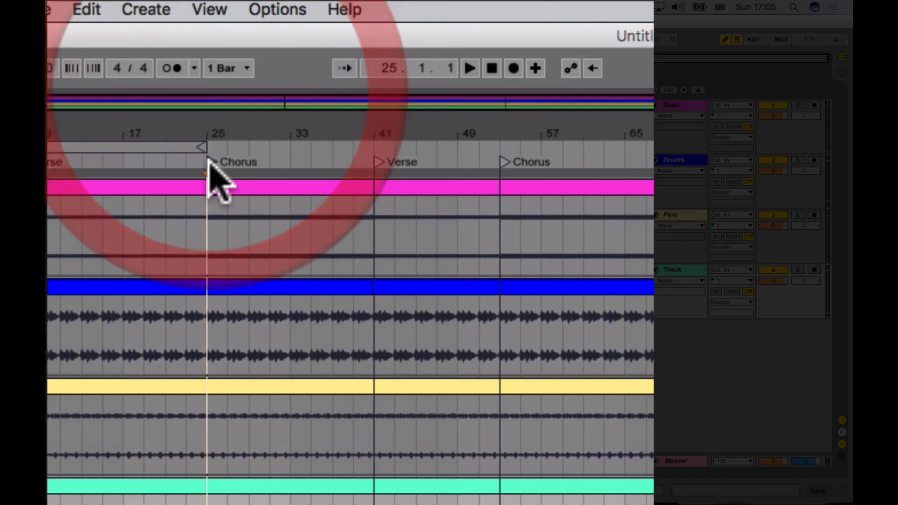
right_click(209, 161)
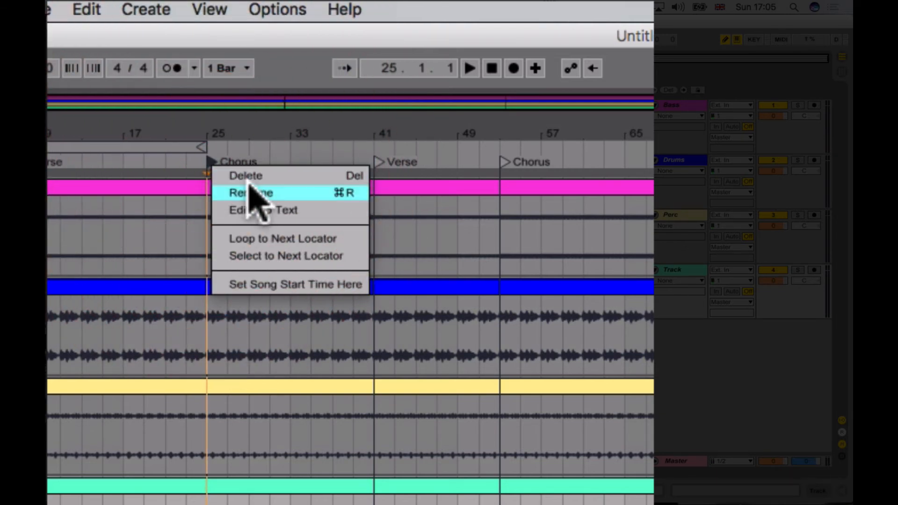
click(297, 240)
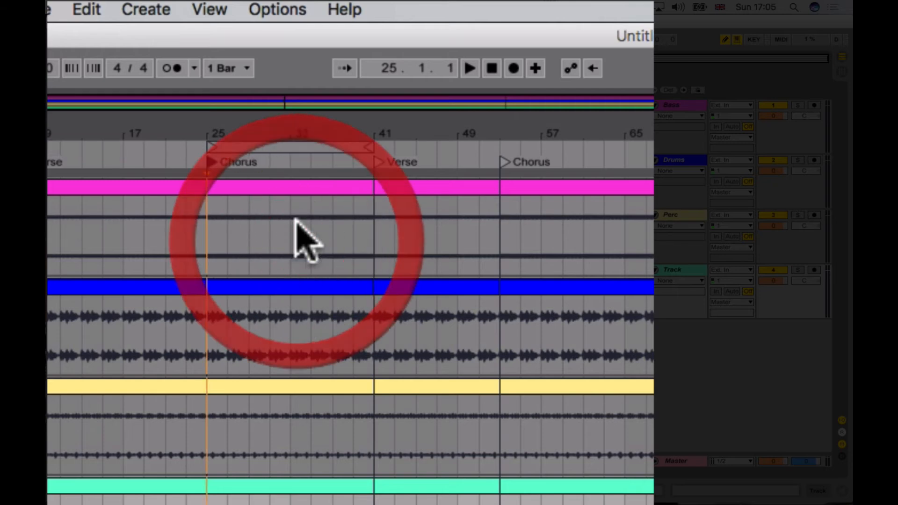
click(282, 149)
right_click(283, 151)
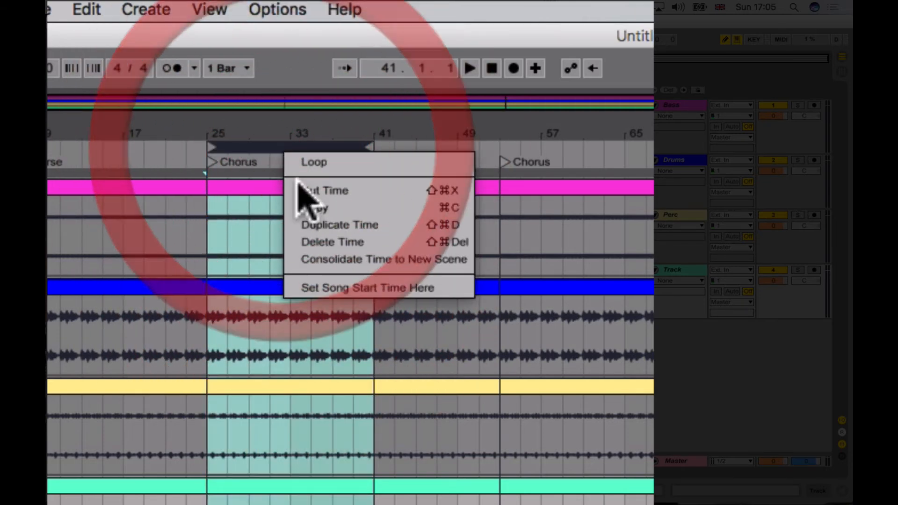
click(343, 258)
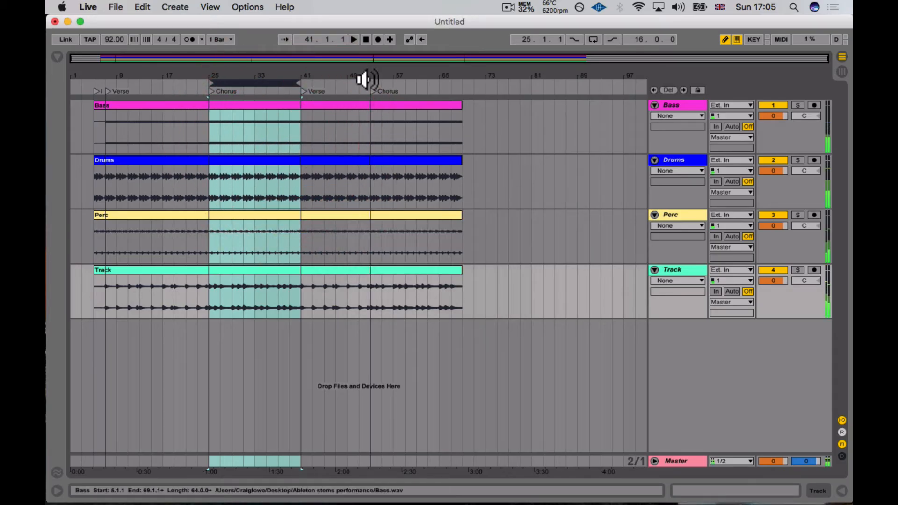
Loop the second Verse, from bar 41 to the next locator, and consolidate that time to a new scene
right_click(304, 93)
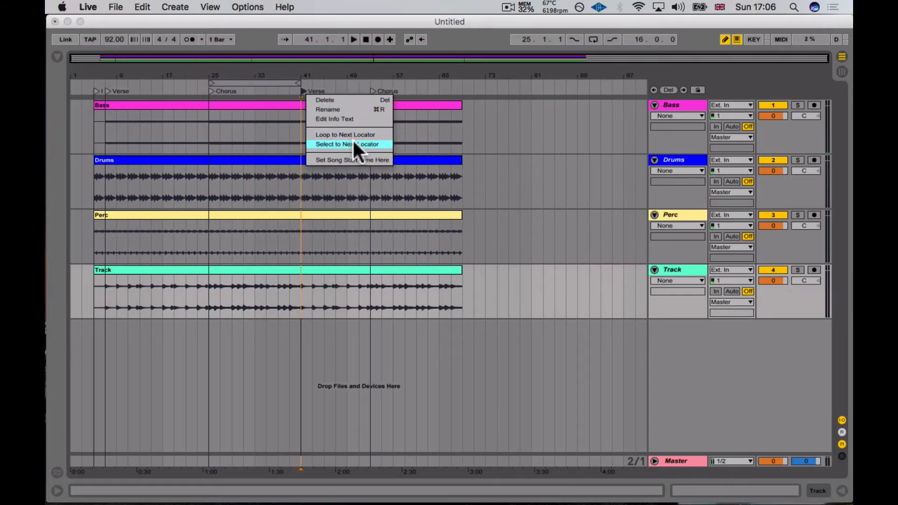
click(354, 135)
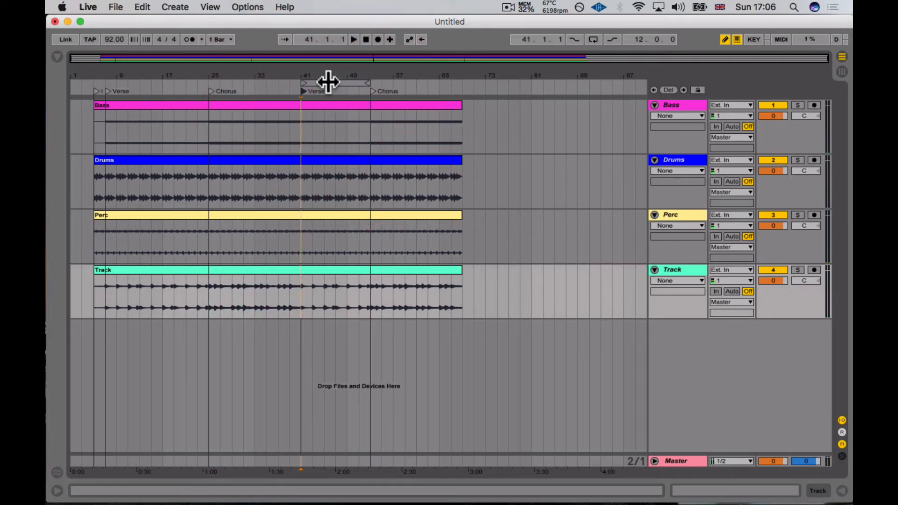
click(328, 83)
right_click(328, 82)
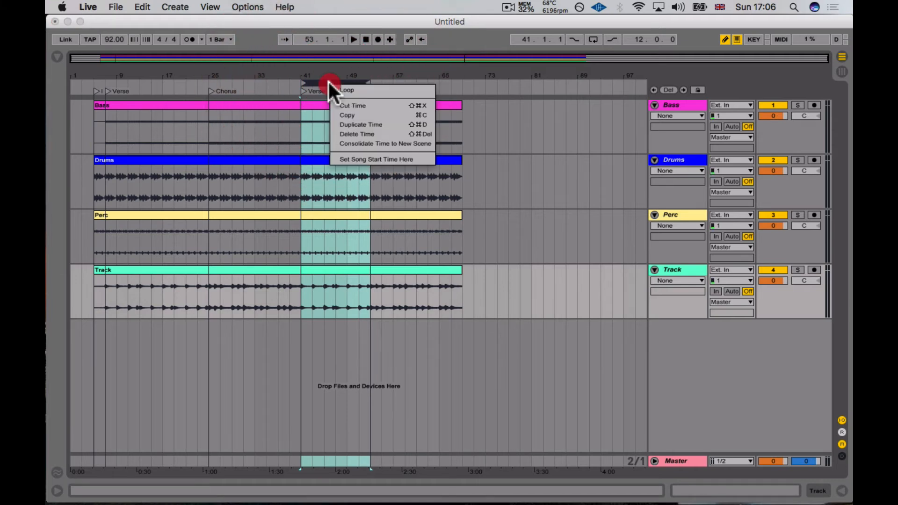
click(369, 143)
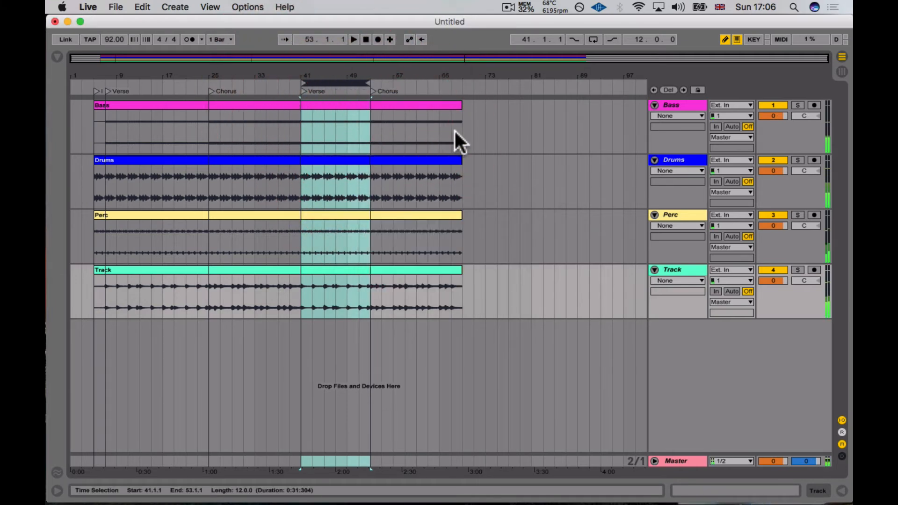
Switch to Session View and rename the scene Intro1 as Verse 1
click(841, 71)
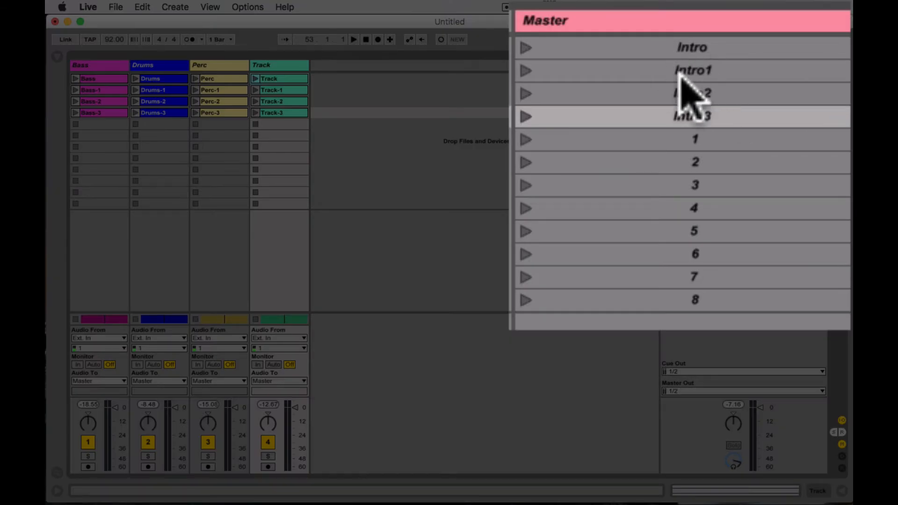
click(679, 71)
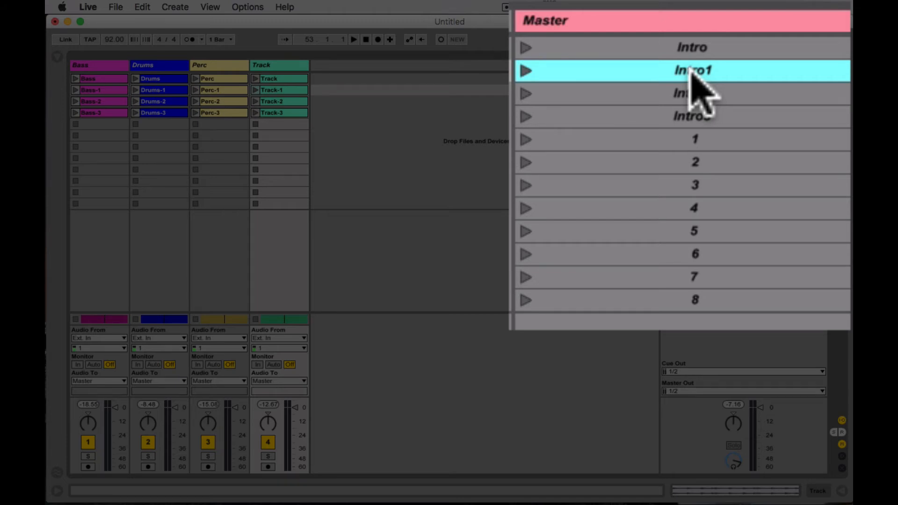
key(super+r)
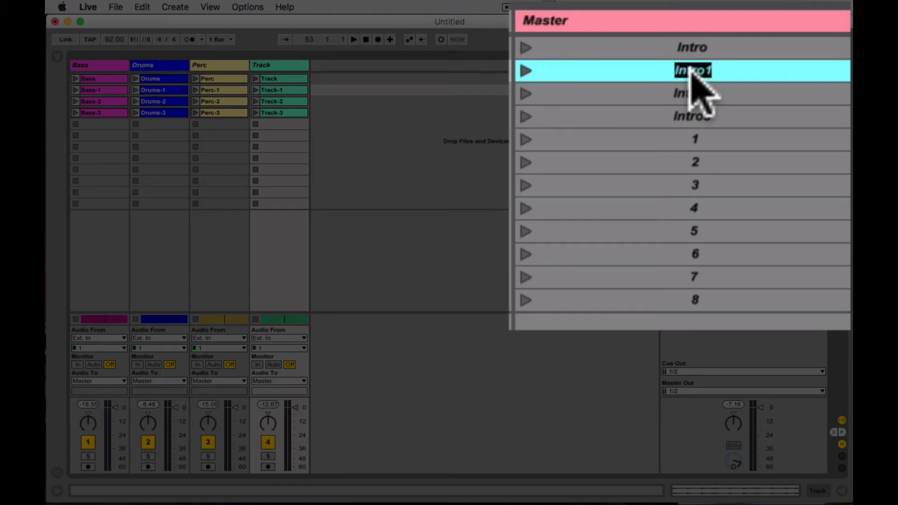
text(Verse)
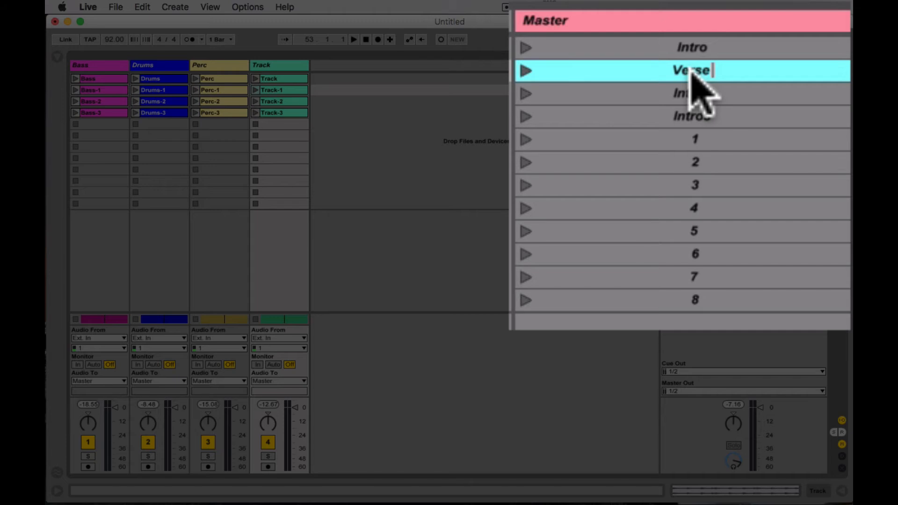
text( 1)
Rename the scene Intro2 as Chorus
click(689, 92)
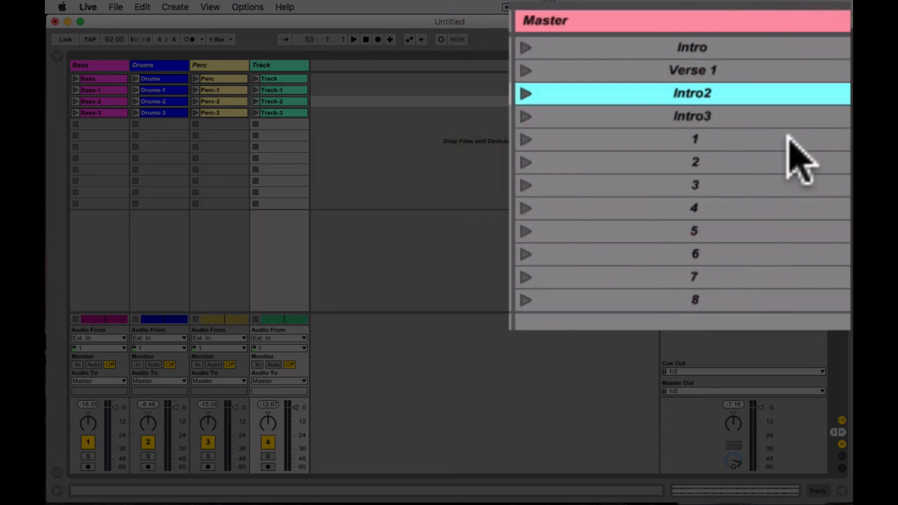
key(super+r)
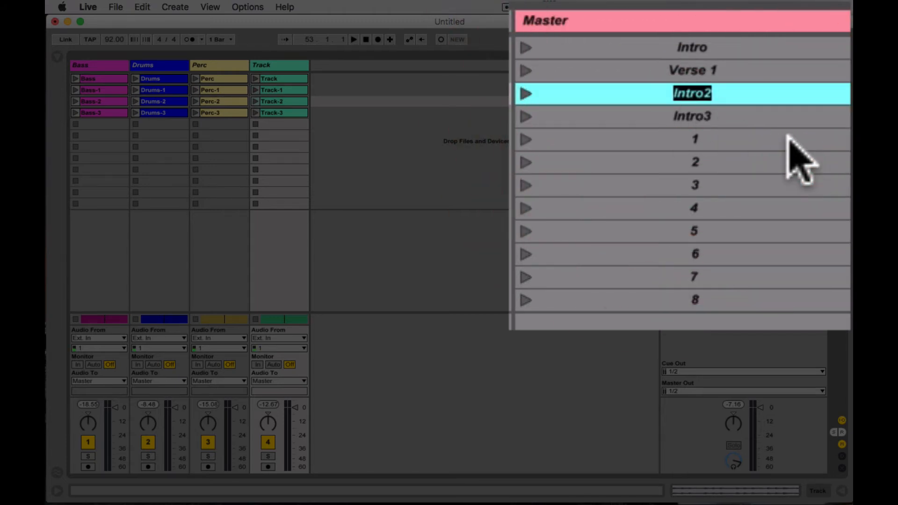
text(Cho)
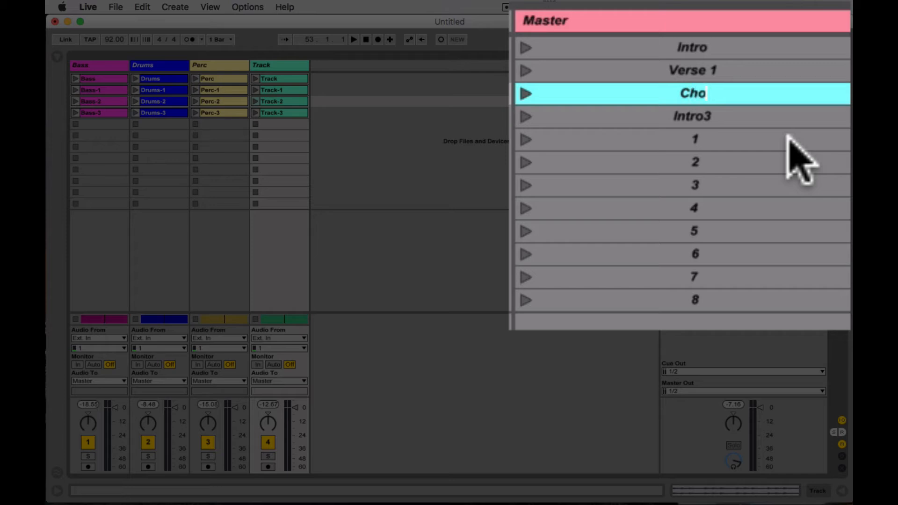
text(rus)
Rename the scene Intro3 as Verse 2
click(705, 117)
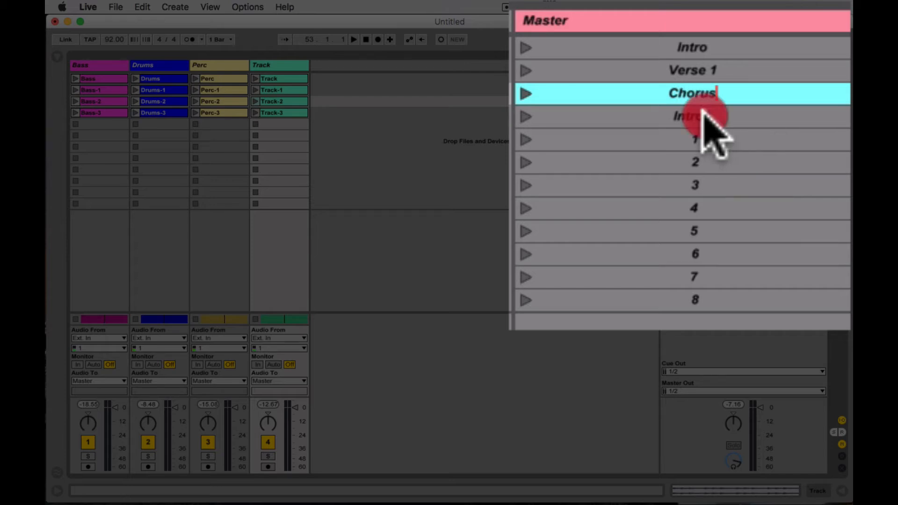
key(super+r)
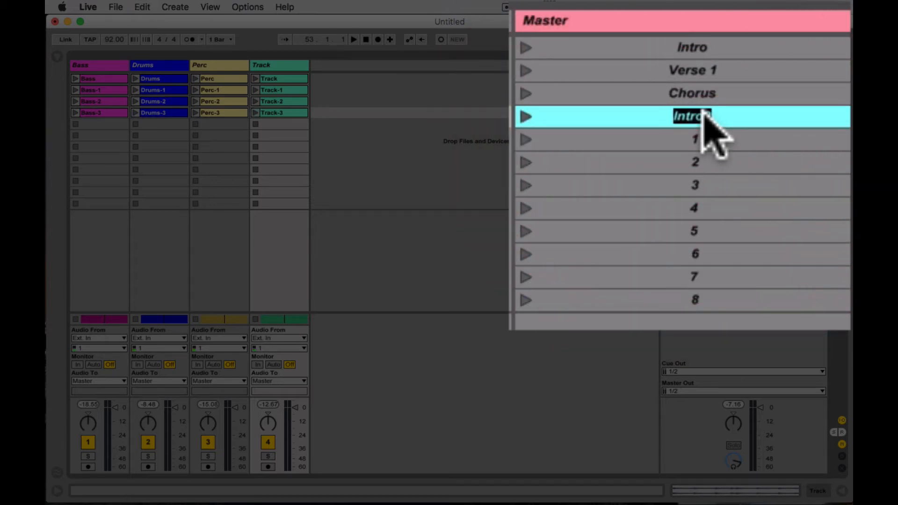
text(Vers)
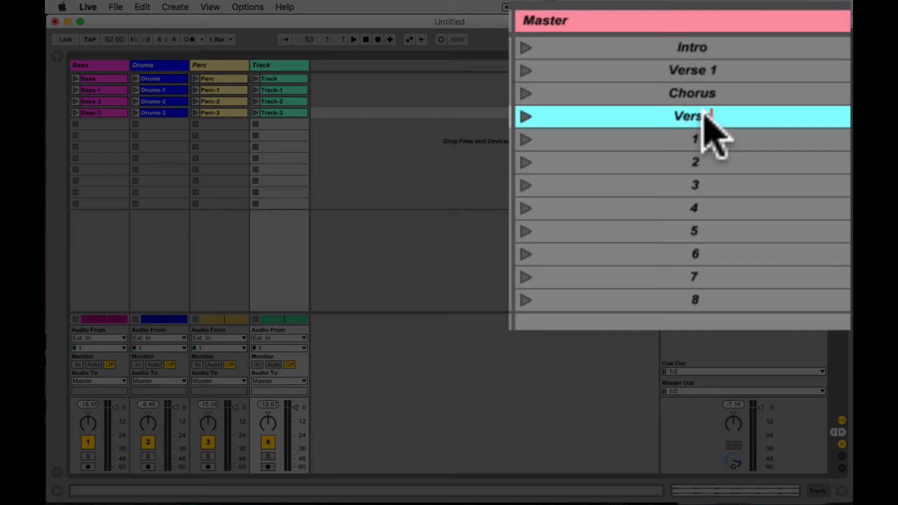
text(e 2)
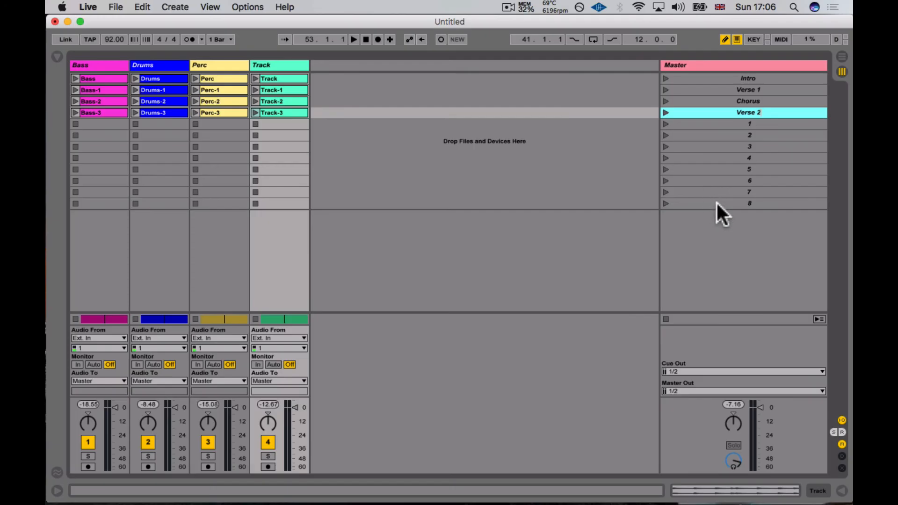
Delete the surplus empty scenes, keeping only empty scene 1 below Verse 2, and rename that scene as stop
click(627, 300)
key(Delete)
key(Delete)
key(Delete)
key(Delete)
key(Delete)
key(Delete)
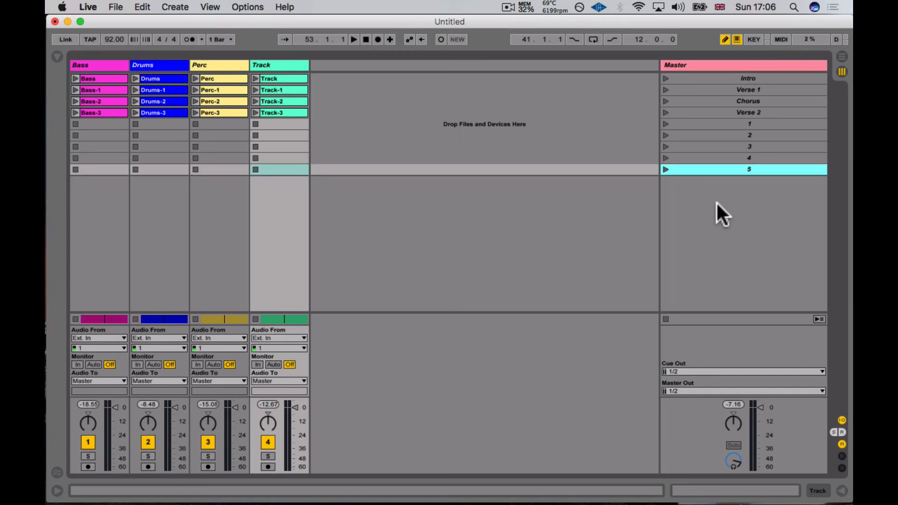
key(Delete)
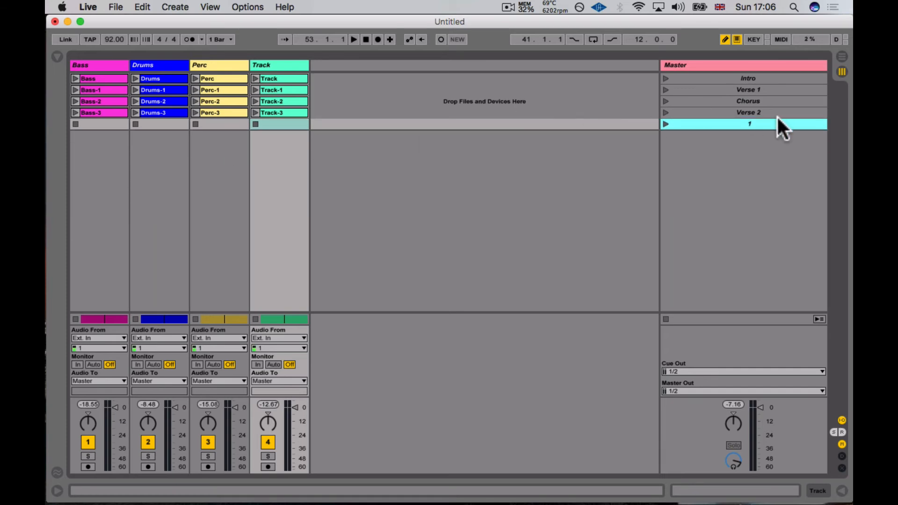
click(749, 125)
click(666, 123)
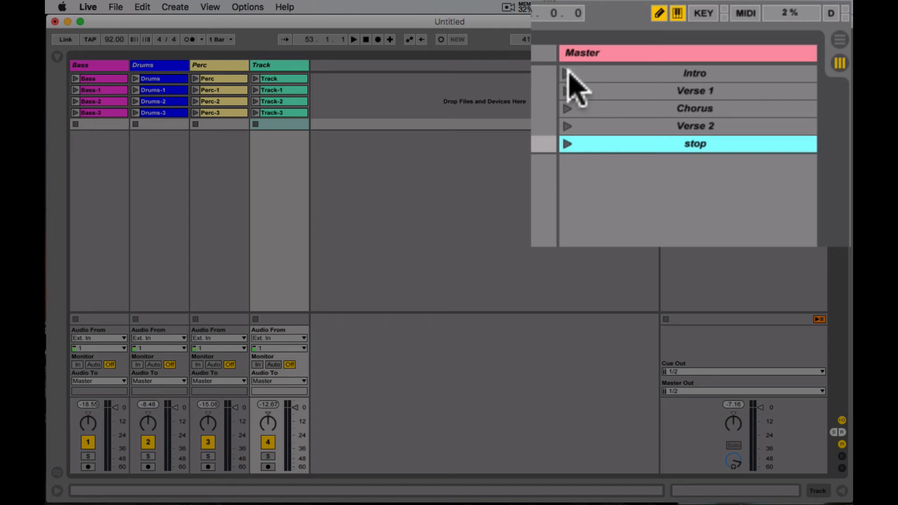
Play through the song sections by launching the Intro, Verse 1, Chorus and Verse 2 scenes in order
click(567, 74)
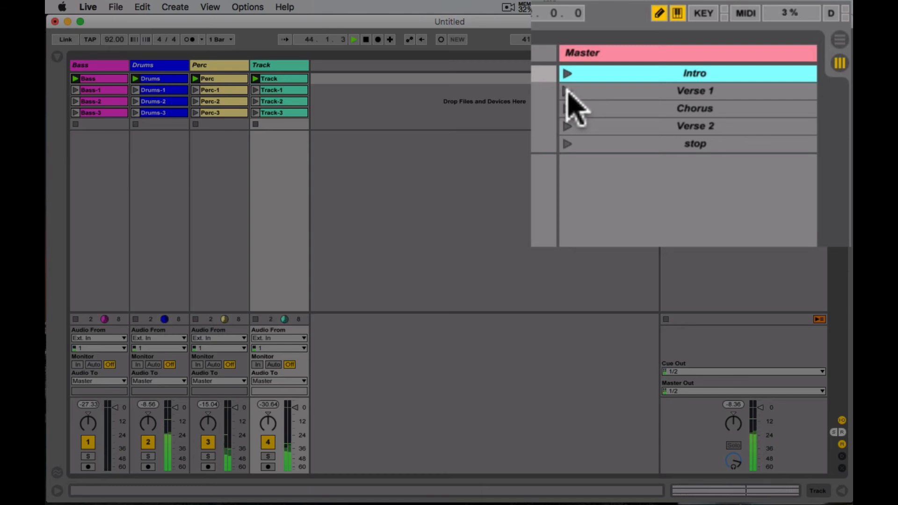
click(567, 90)
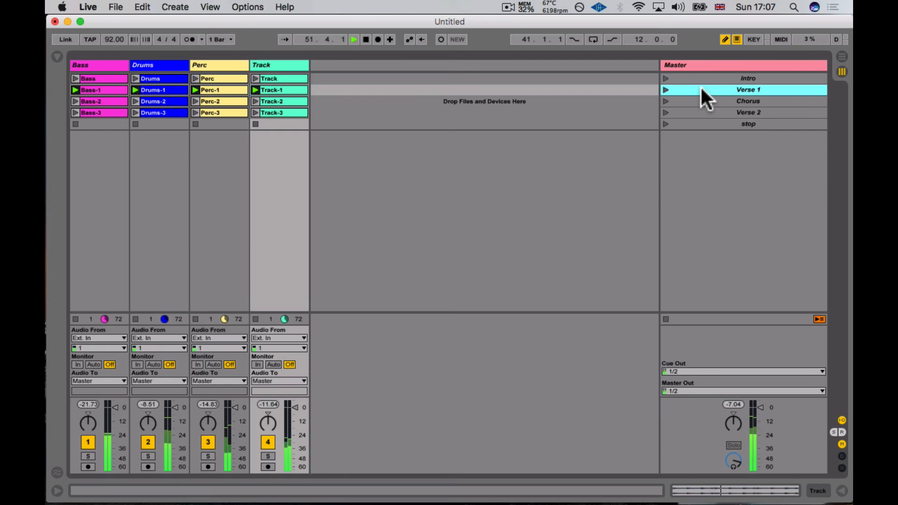
click(665, 100)
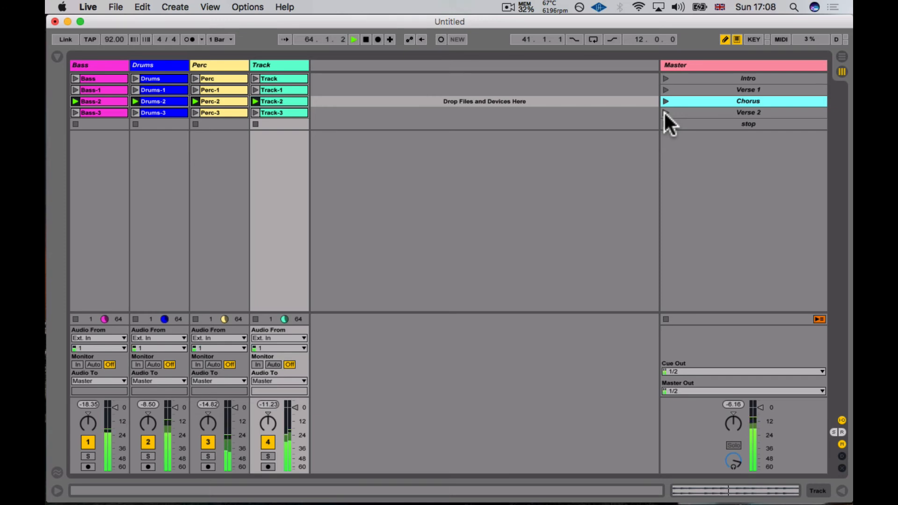
click(664, 112)
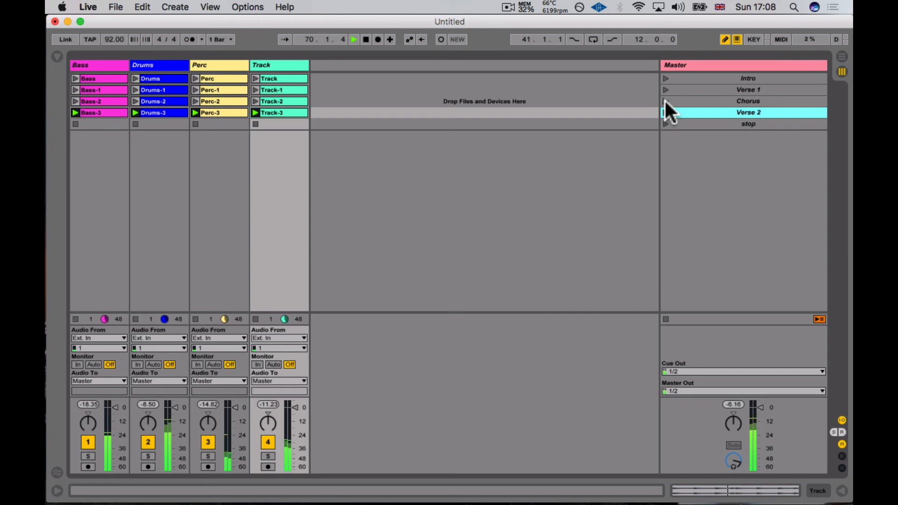
Launch the Chorus scene again, follow it with Intro, and end playback with the stop scene and the transport stop
click(665, 101)
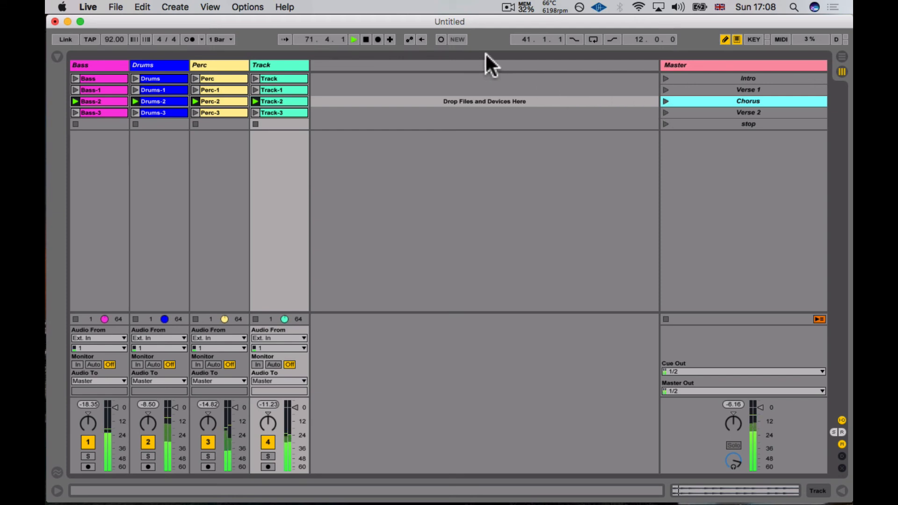
click(665, 77)
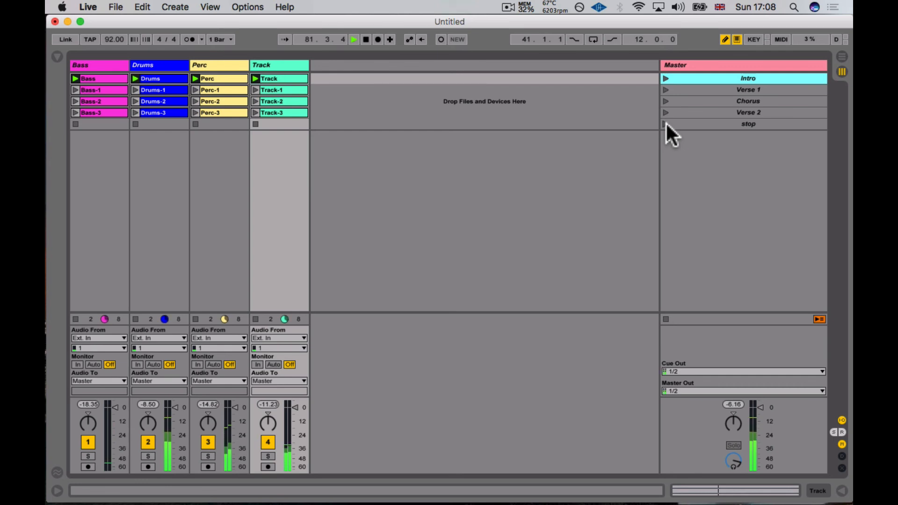
click(666, 123)
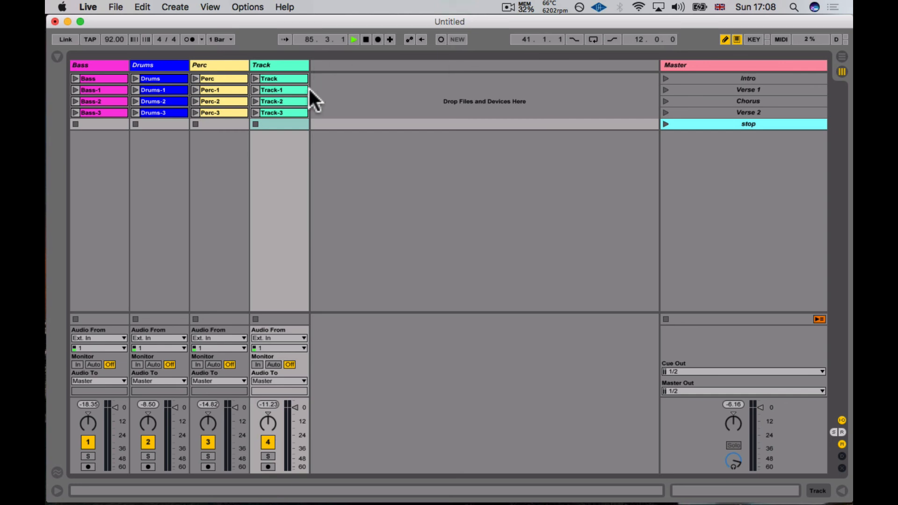
click(366, 39)
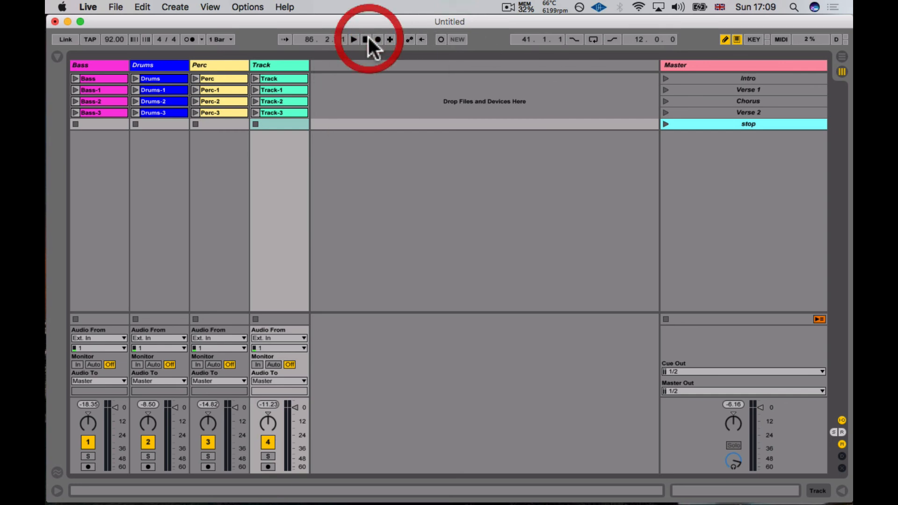
Rename the Bass track's clip in the Intro scene as Intro bass
click(92, 79)
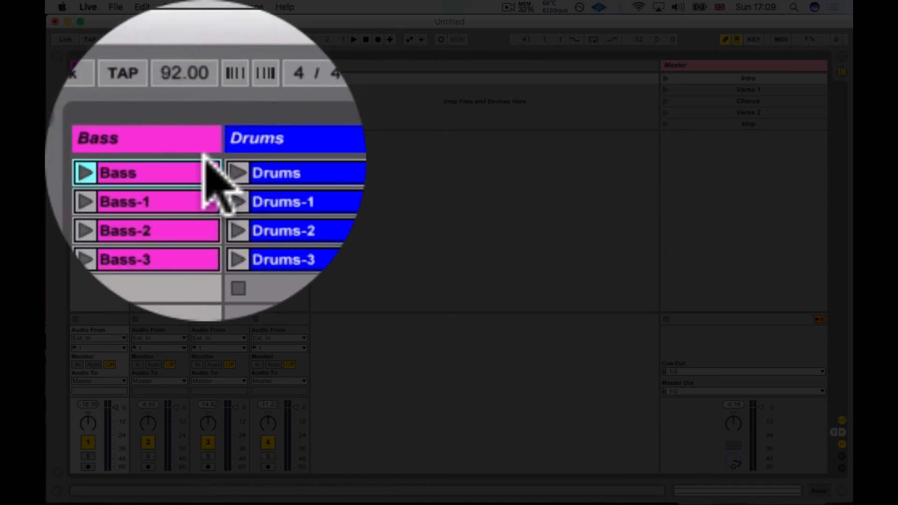
click(165, 158)
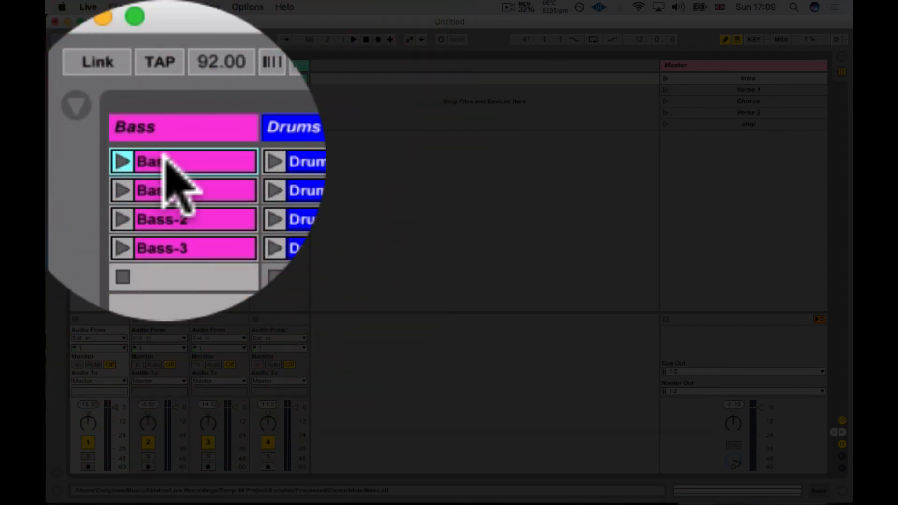
key(super+r)
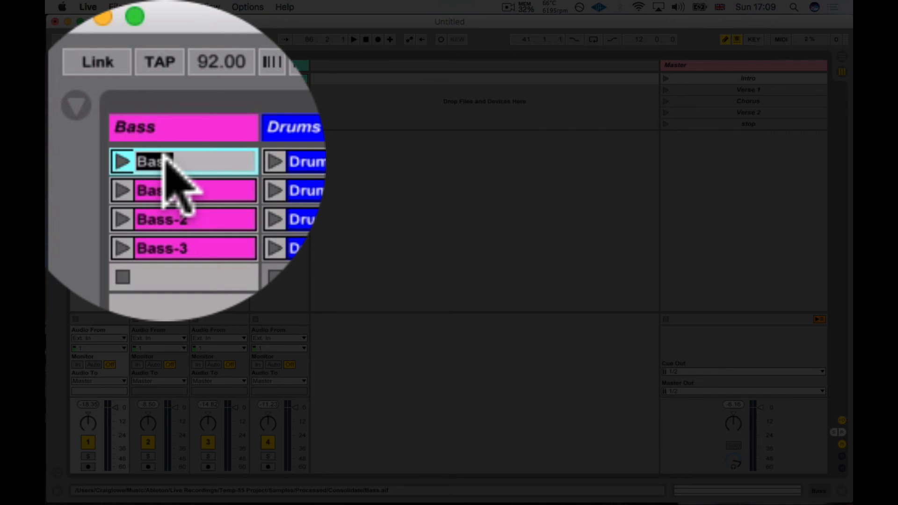
text(Intro)
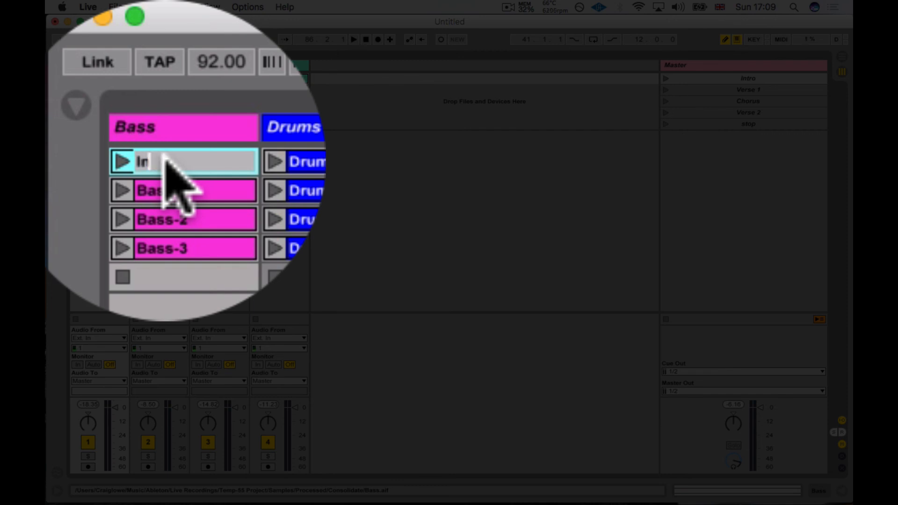
text( bass)
click(99, 124)
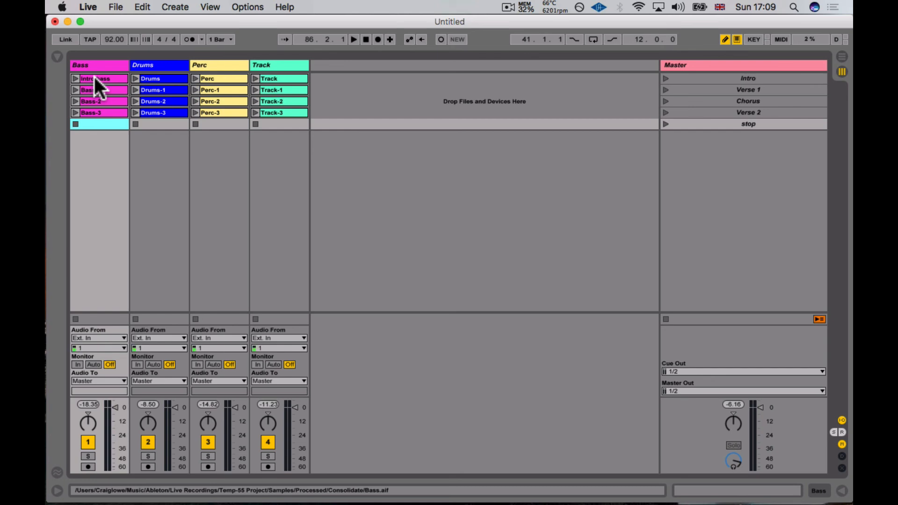
Open the Intro bass clip's details to examine its sample and loop settings
double_click(90, 77)
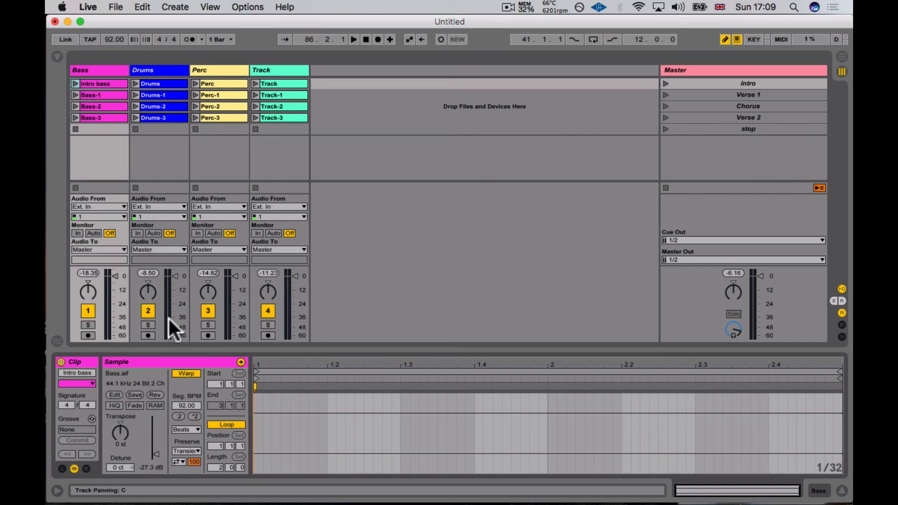
click(215, 349)
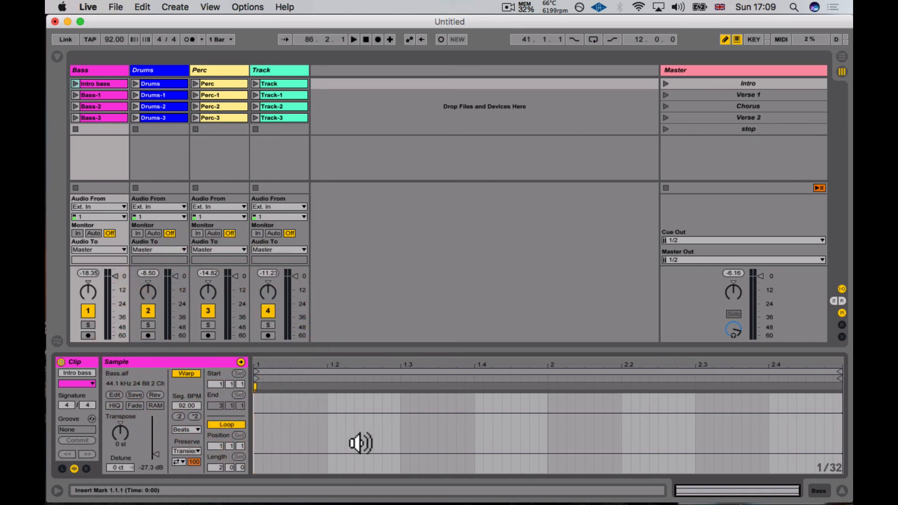